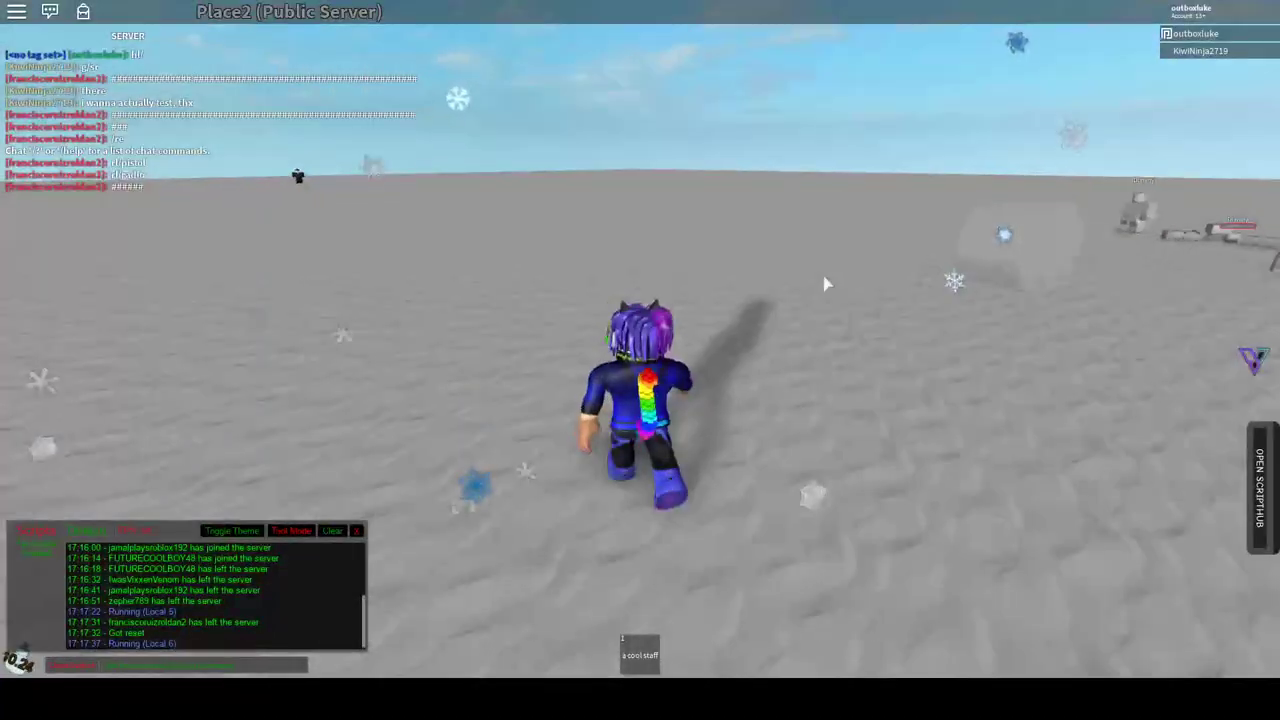
key(w)
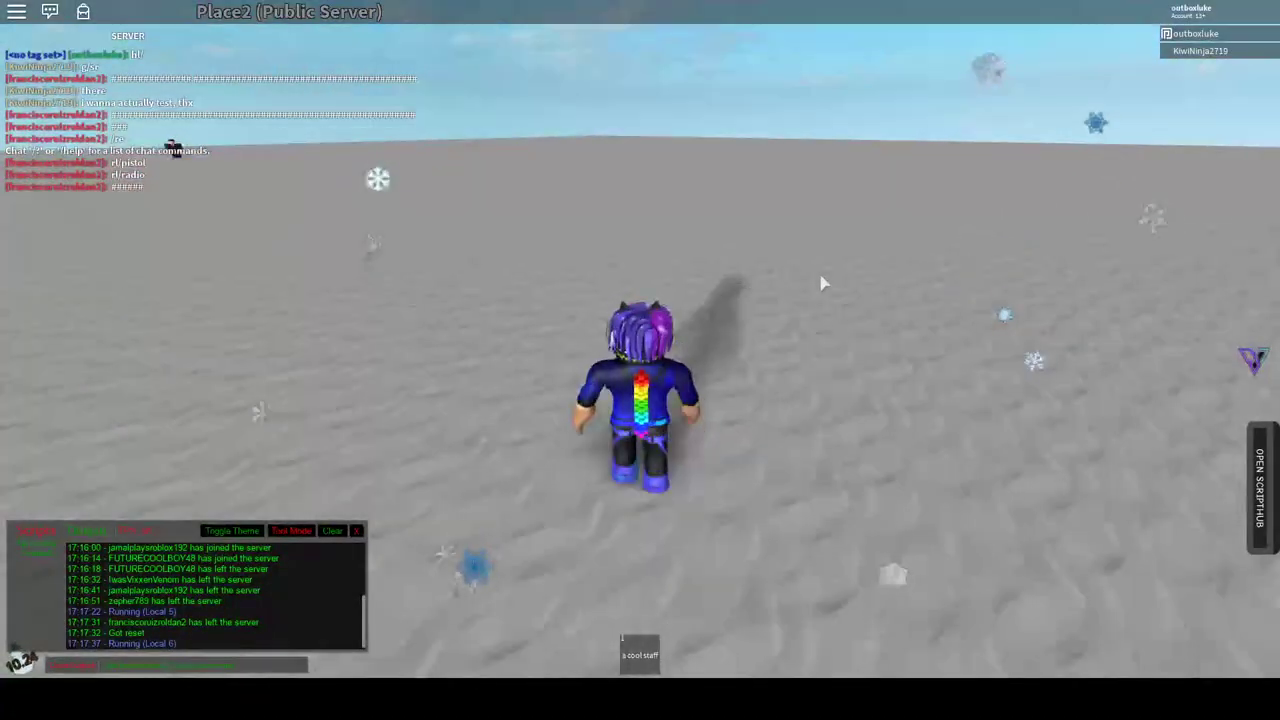
Run across the baseplate, equip 'a cool staff' and cast its pentagram summoning attack.
key(s)
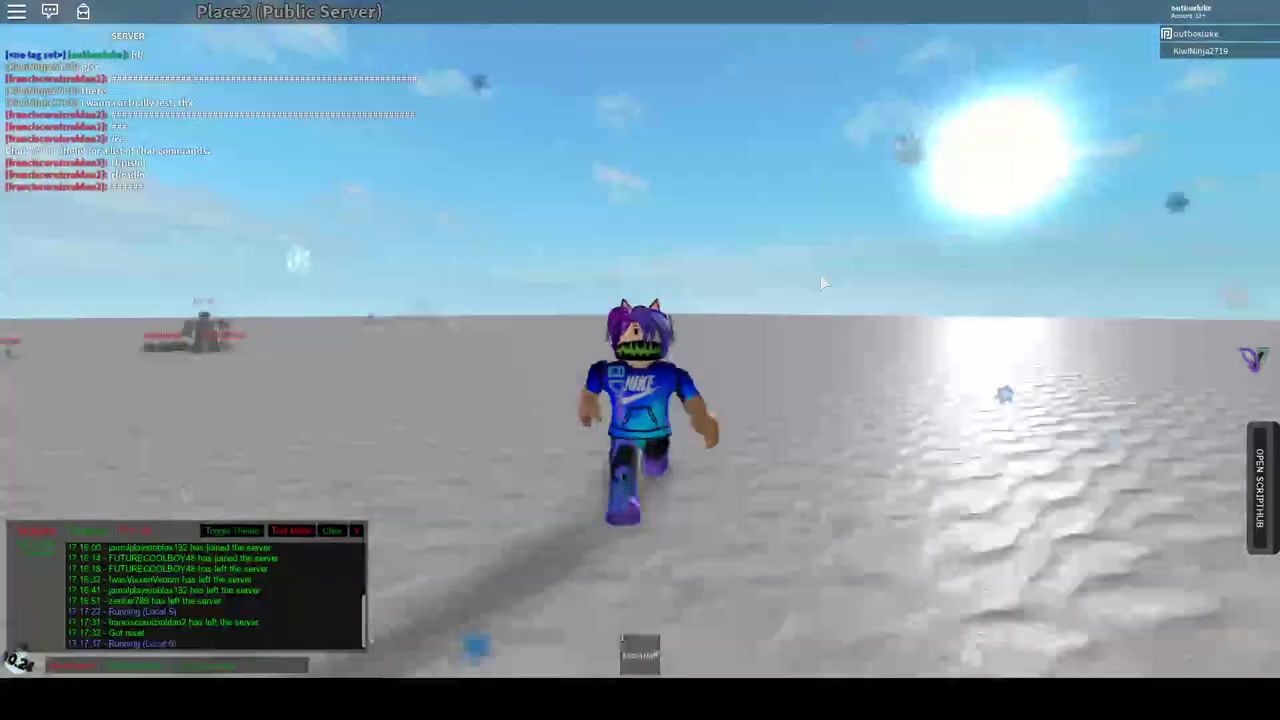
key(s)
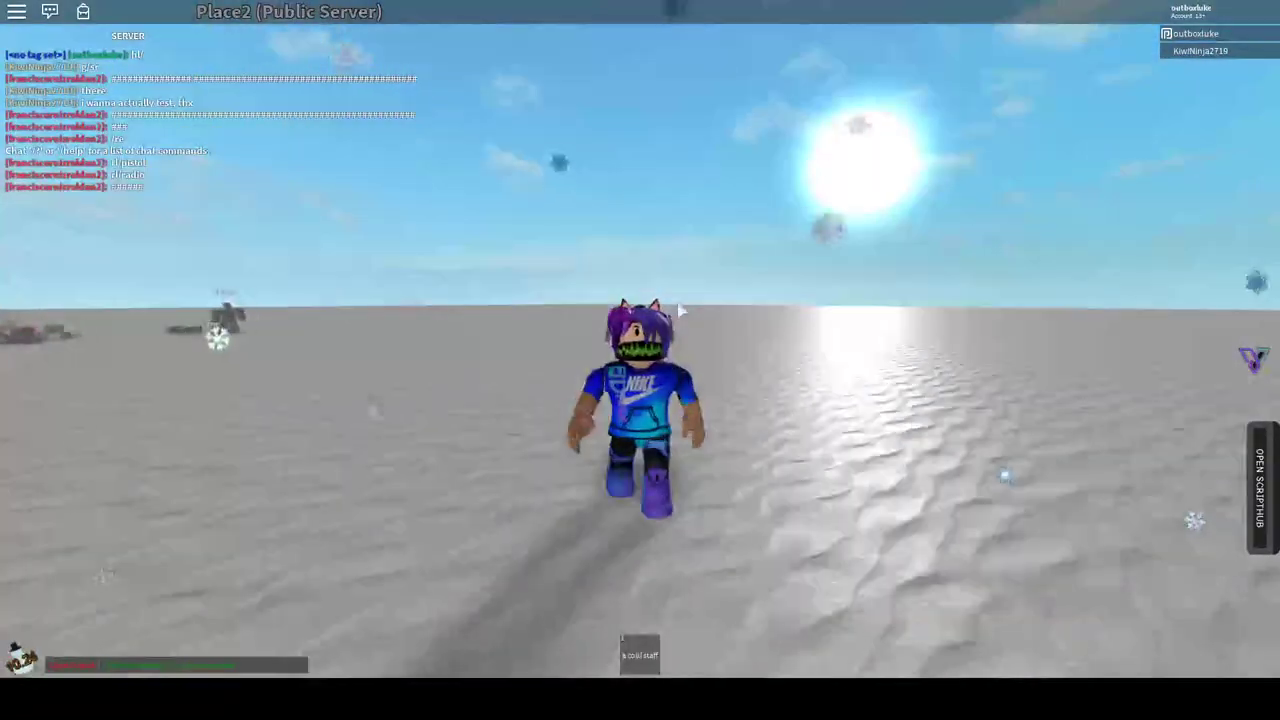
key(s)
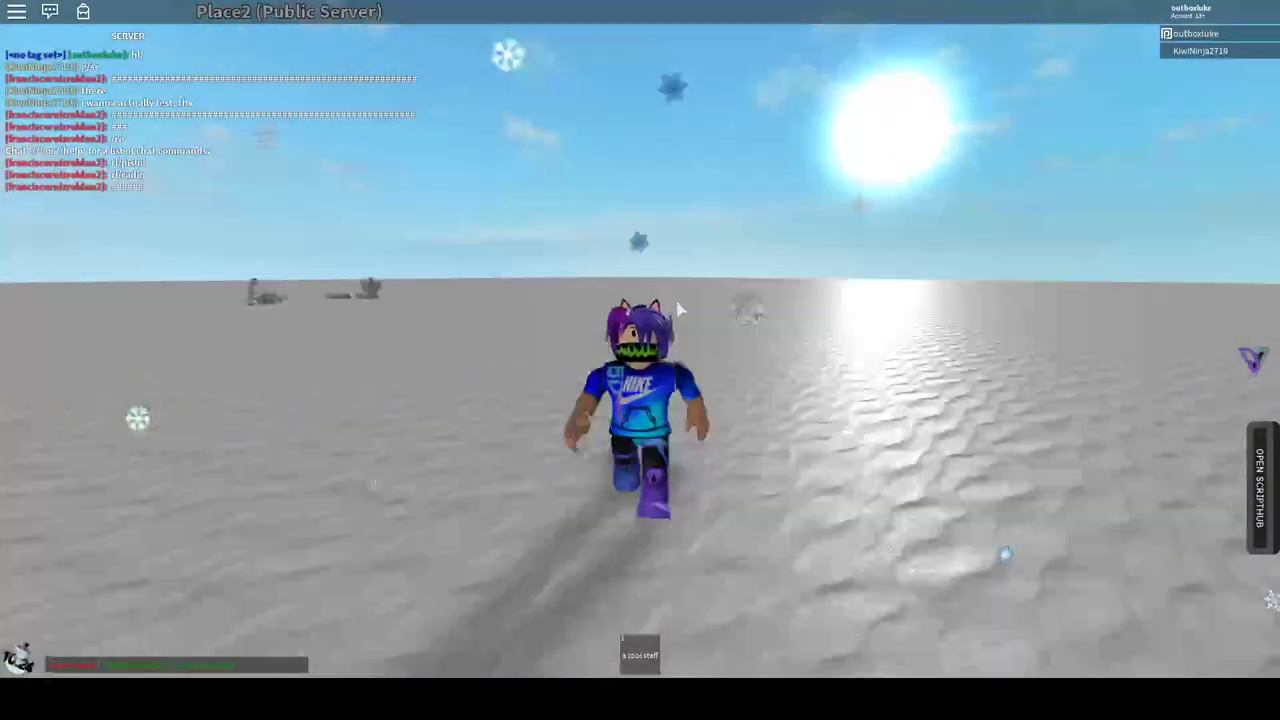
key(1)
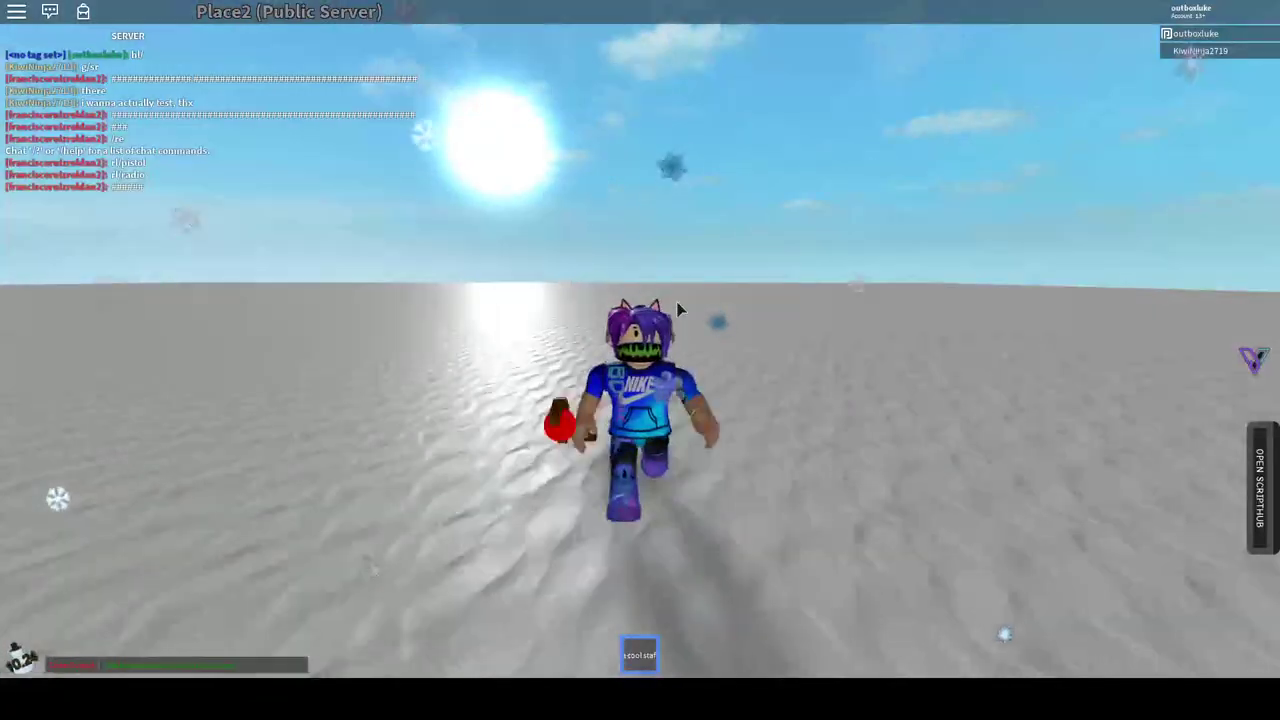
key(w)
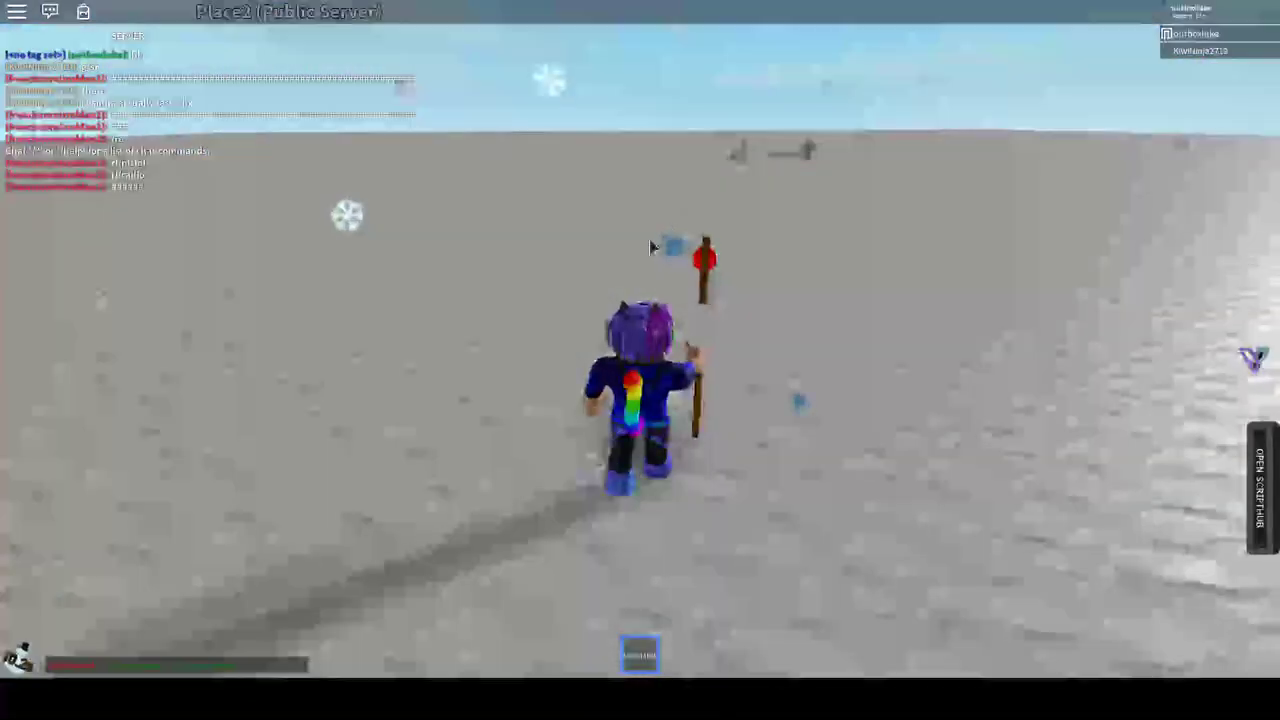
click(742, 179)
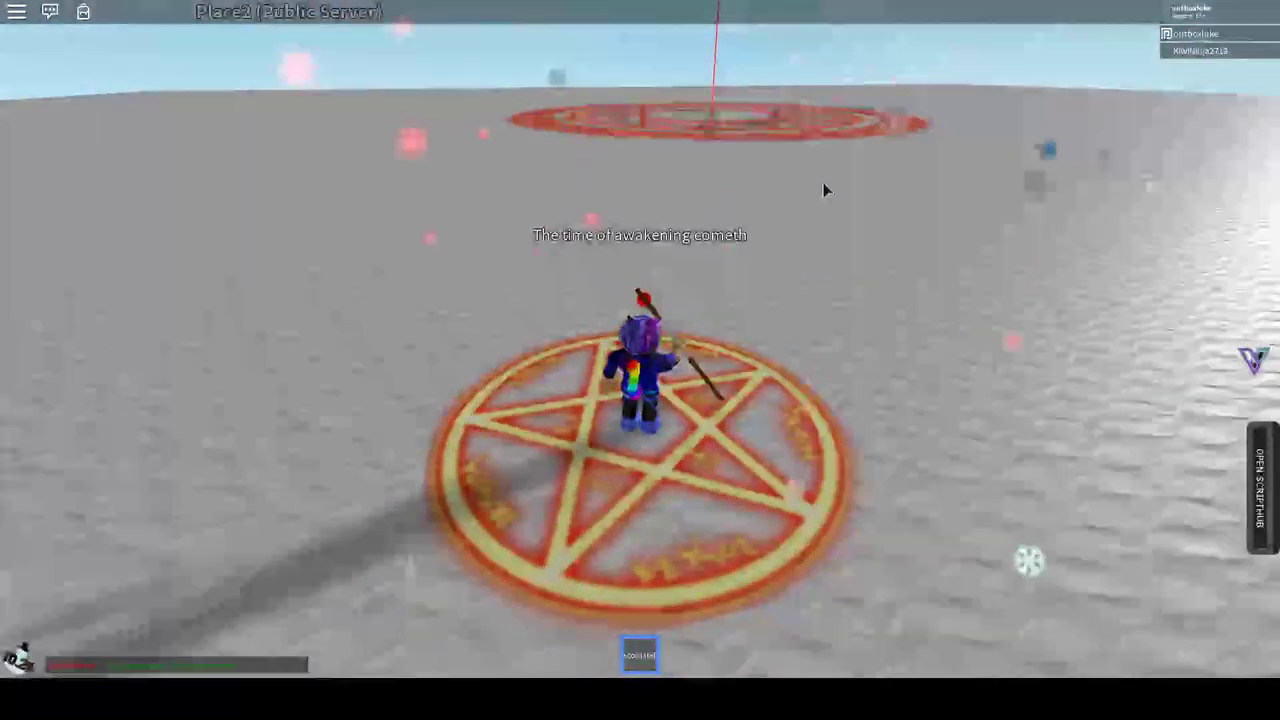
Check the Settings tab in the game menu, then close the menu to resume play.
key(Escape)
click(530, 132)
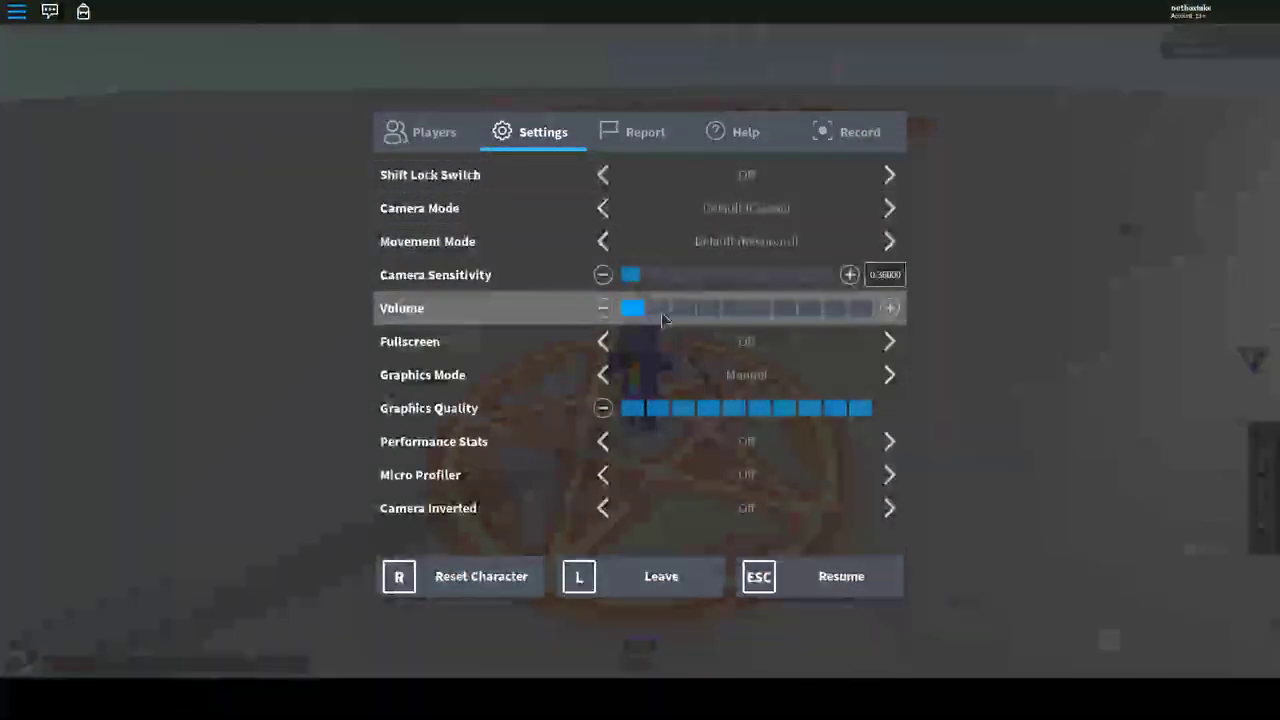
key(Escape)
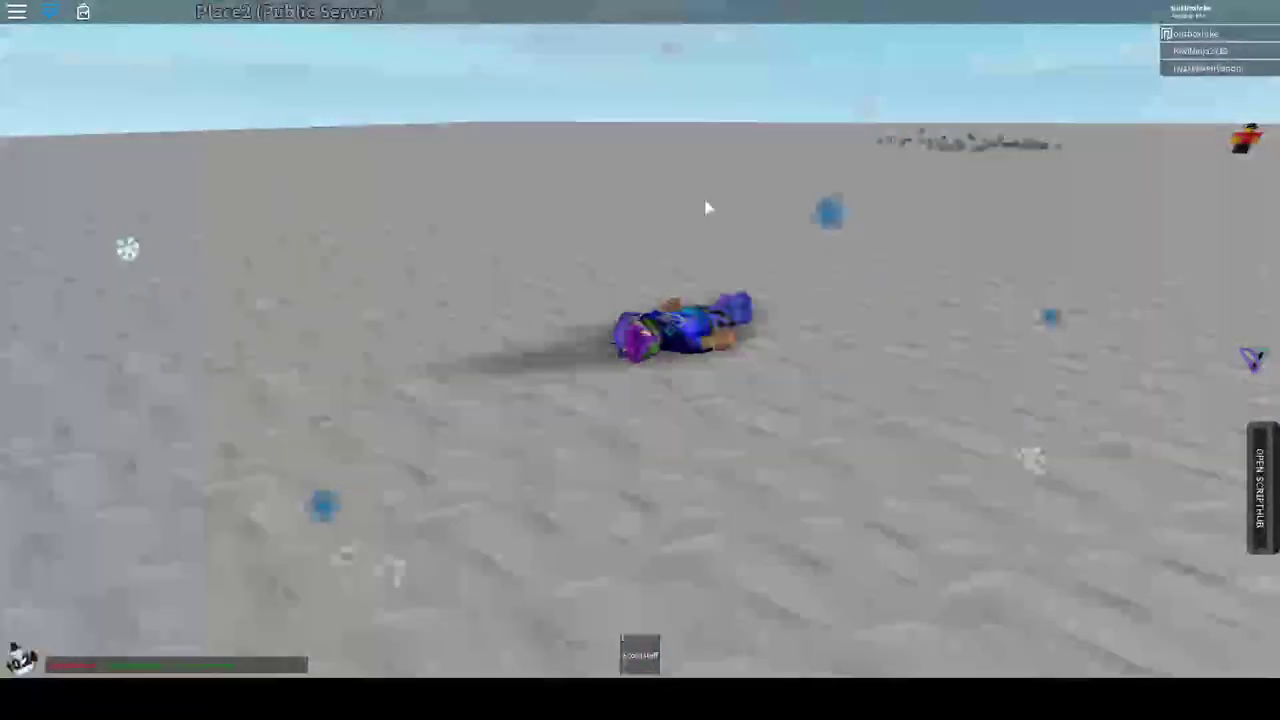
scroll(703, 194, up, 5)
scroll(645, 342, down, 6)
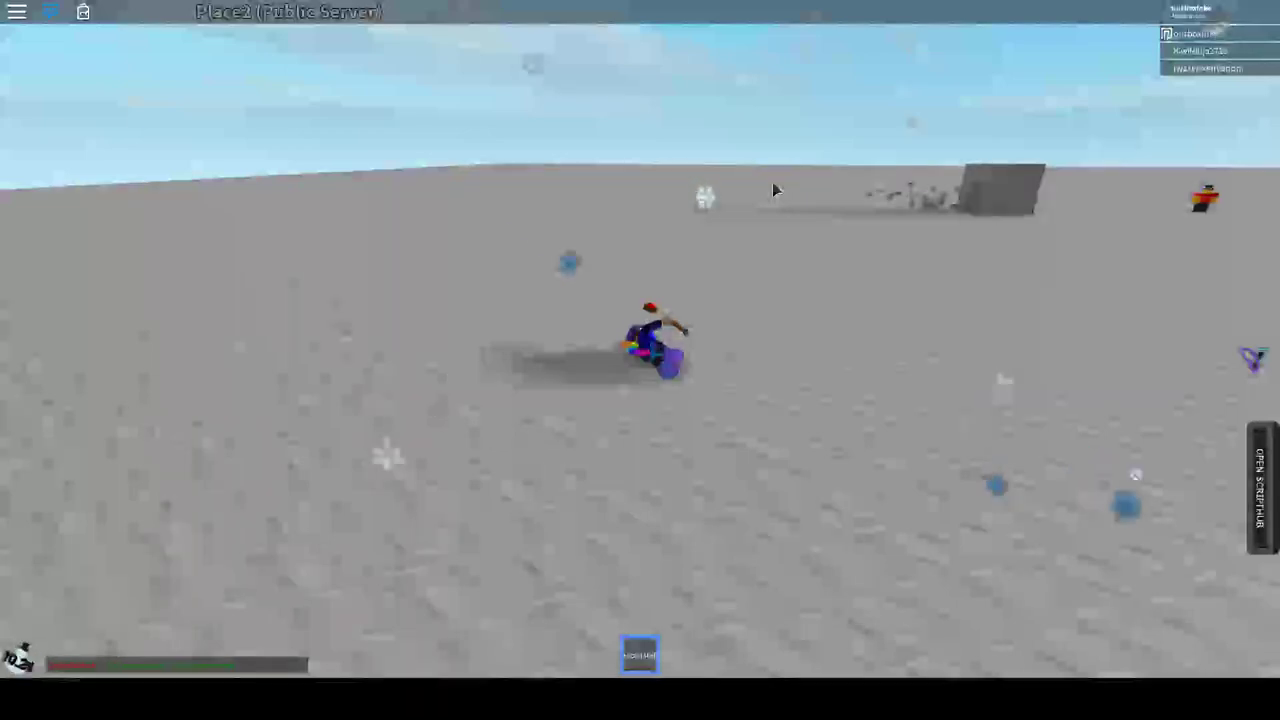
Rotate the camera right and left around the fallen avatar and the grey block.
key(Right)
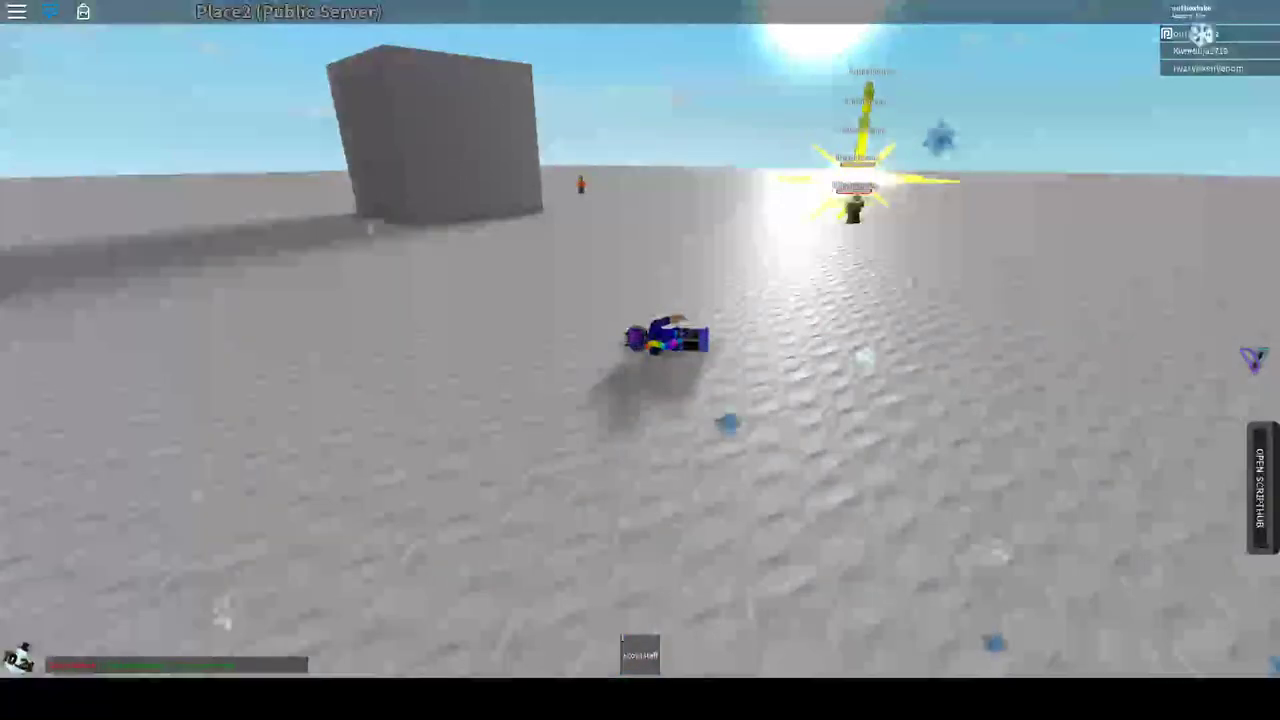
key(Left)
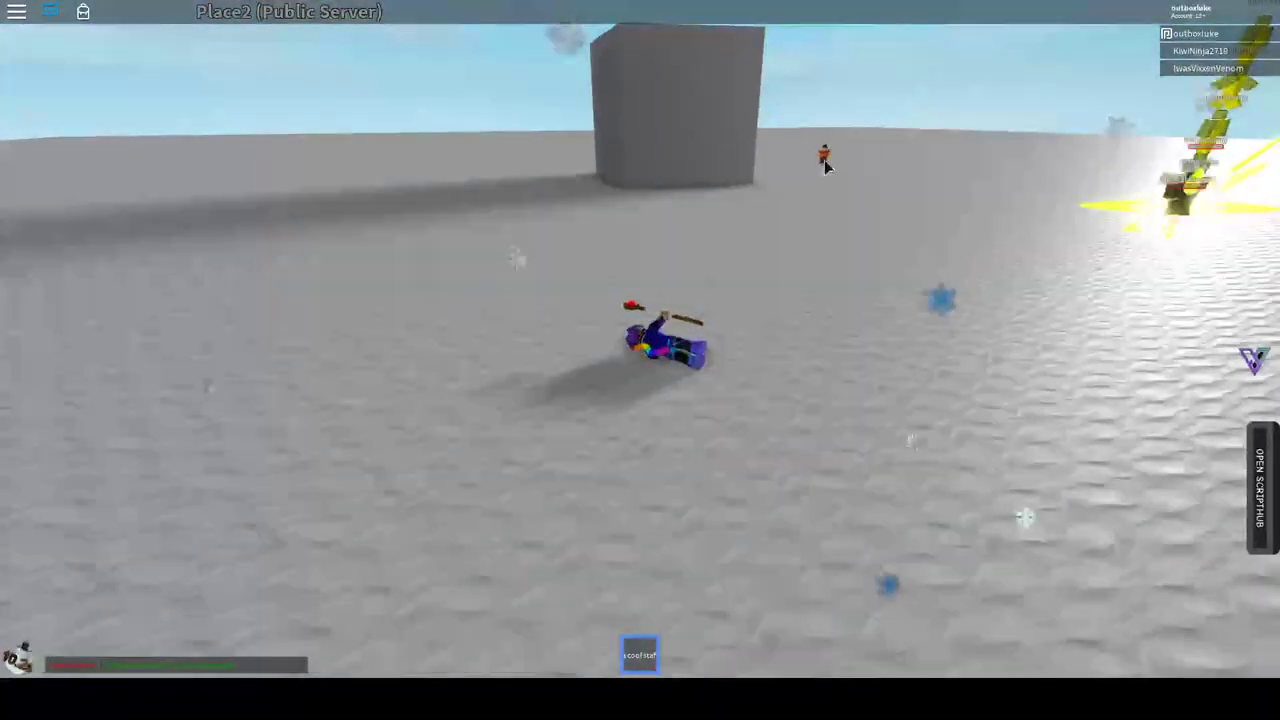
Reset the fallen character from the game menu so it respawns.
key(Escape)
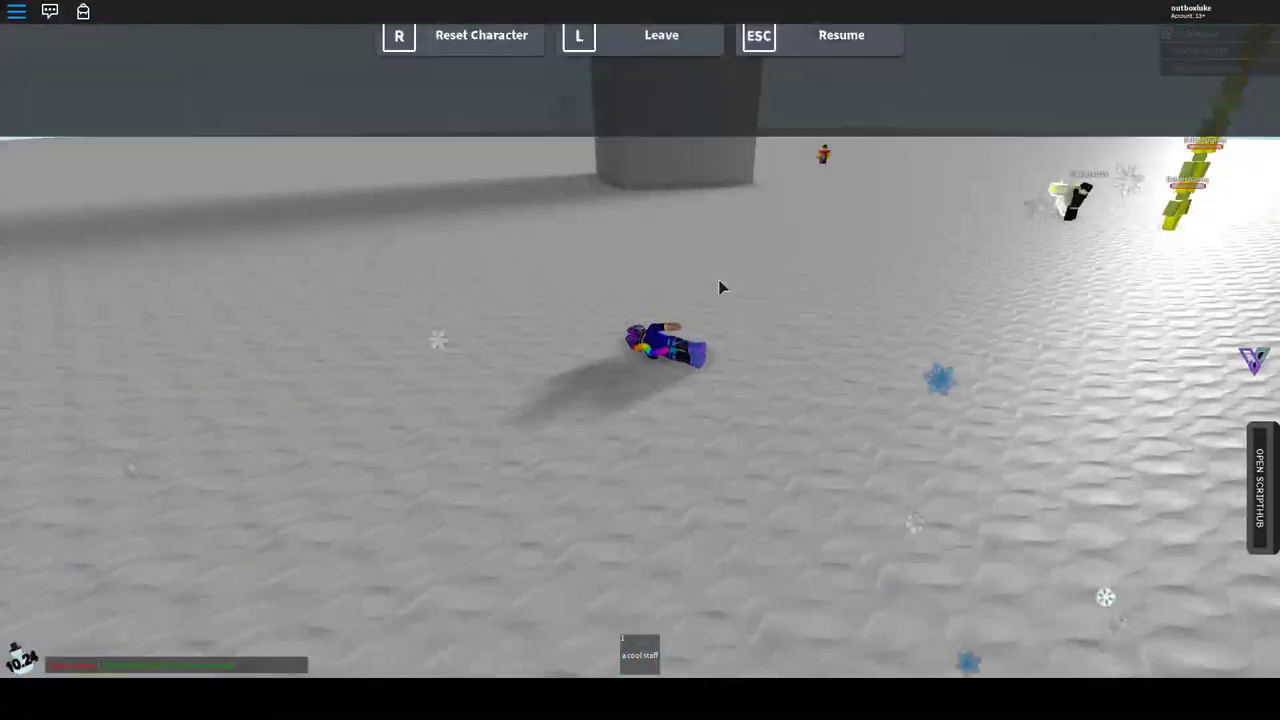
key(r)
key(Return)
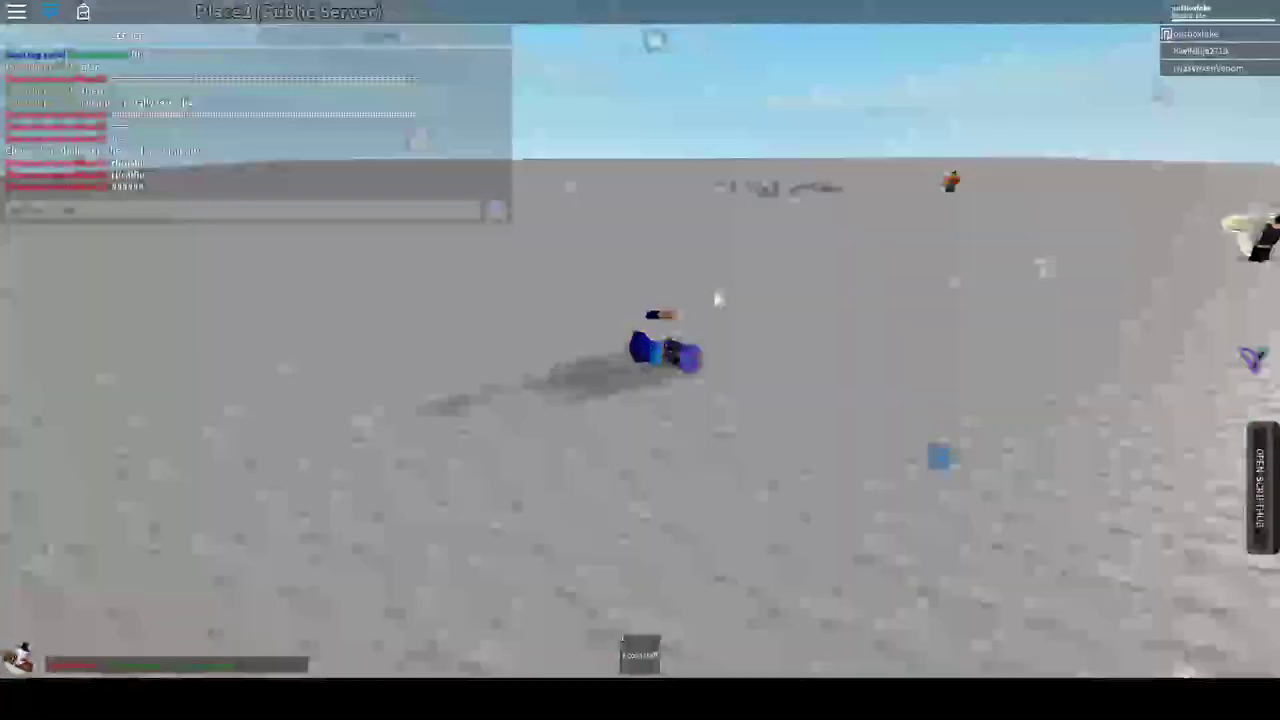
scroll(717, 299, up, 5)
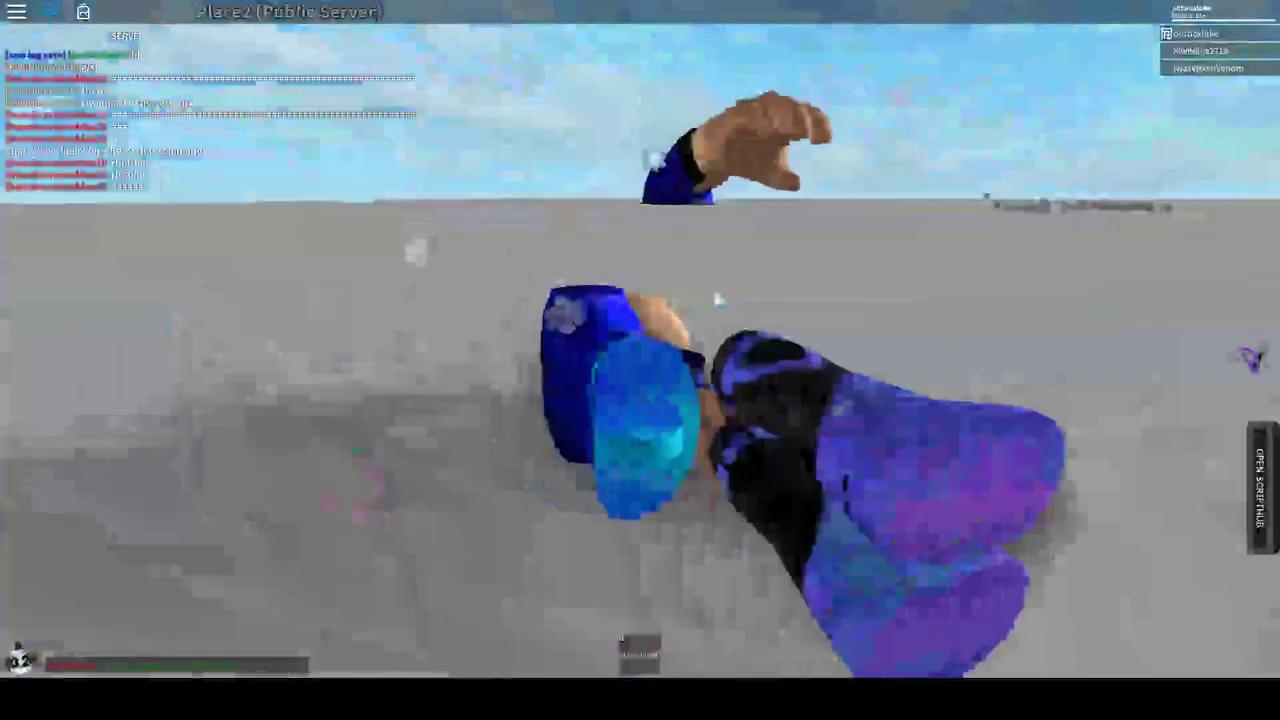
scroll(717, 299, down, 4)
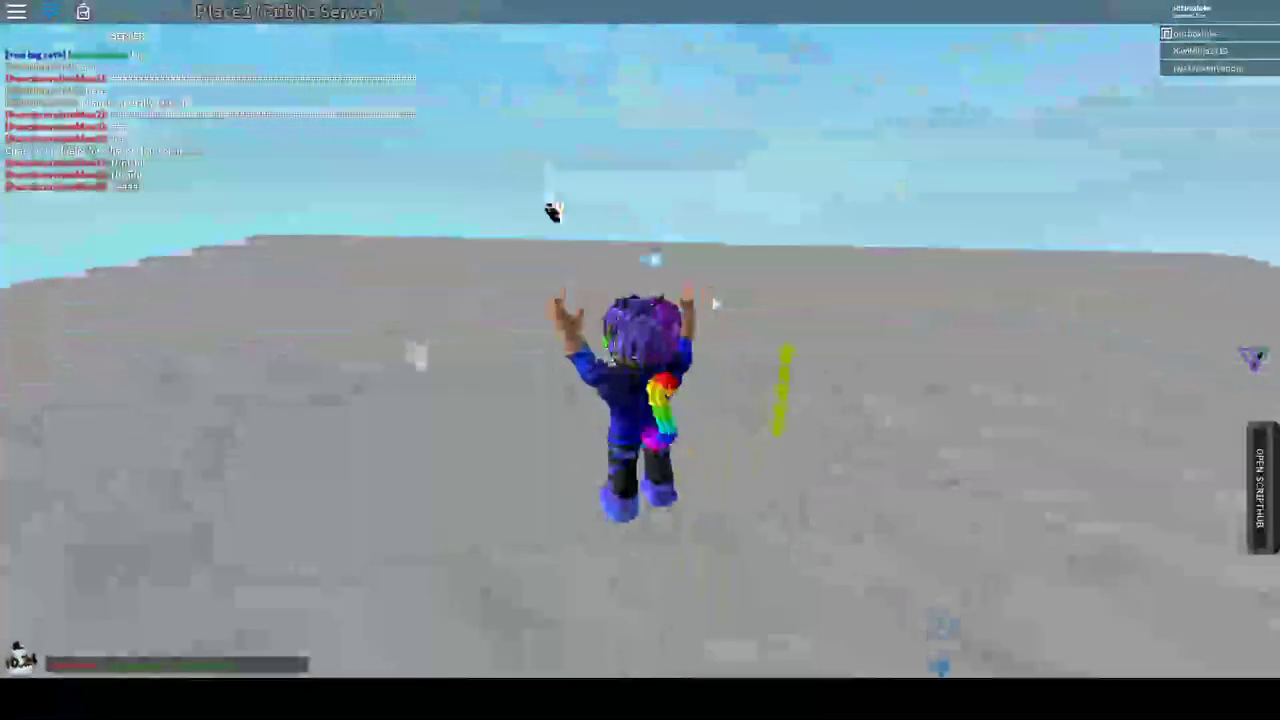
Run across the baseplate toward the grey block and re-equip the staff.
key(w)
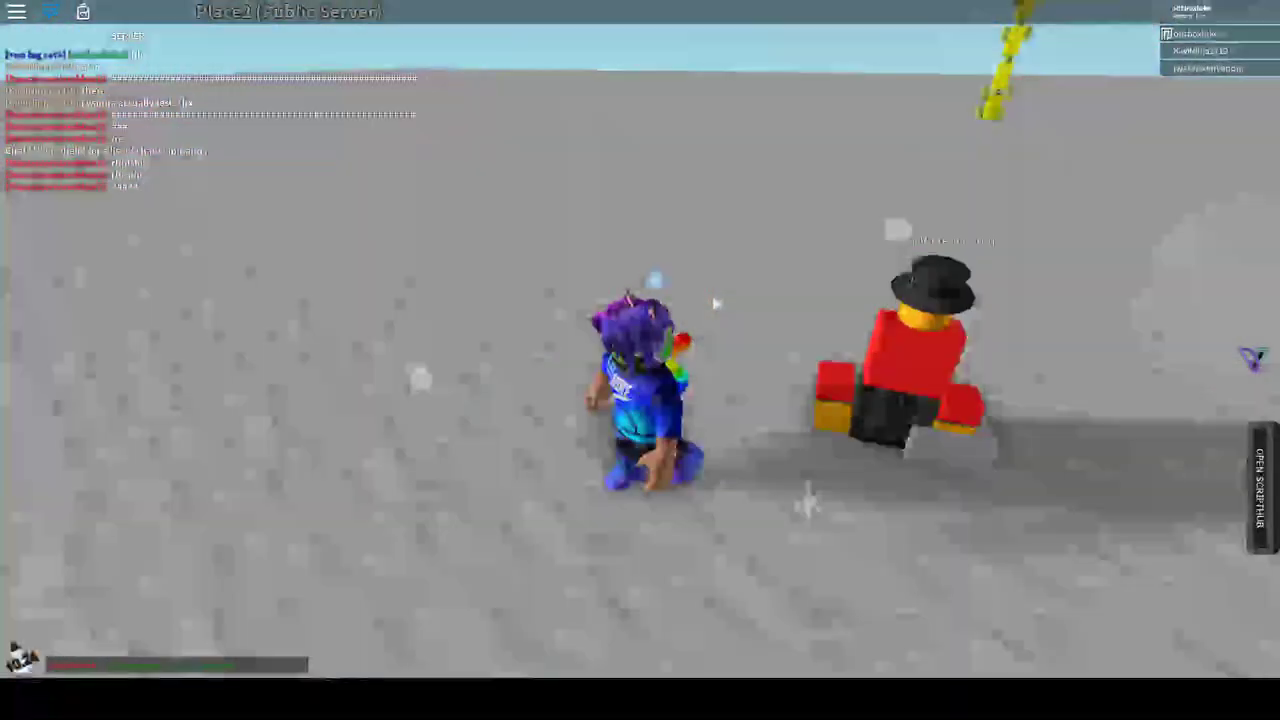
key(w)
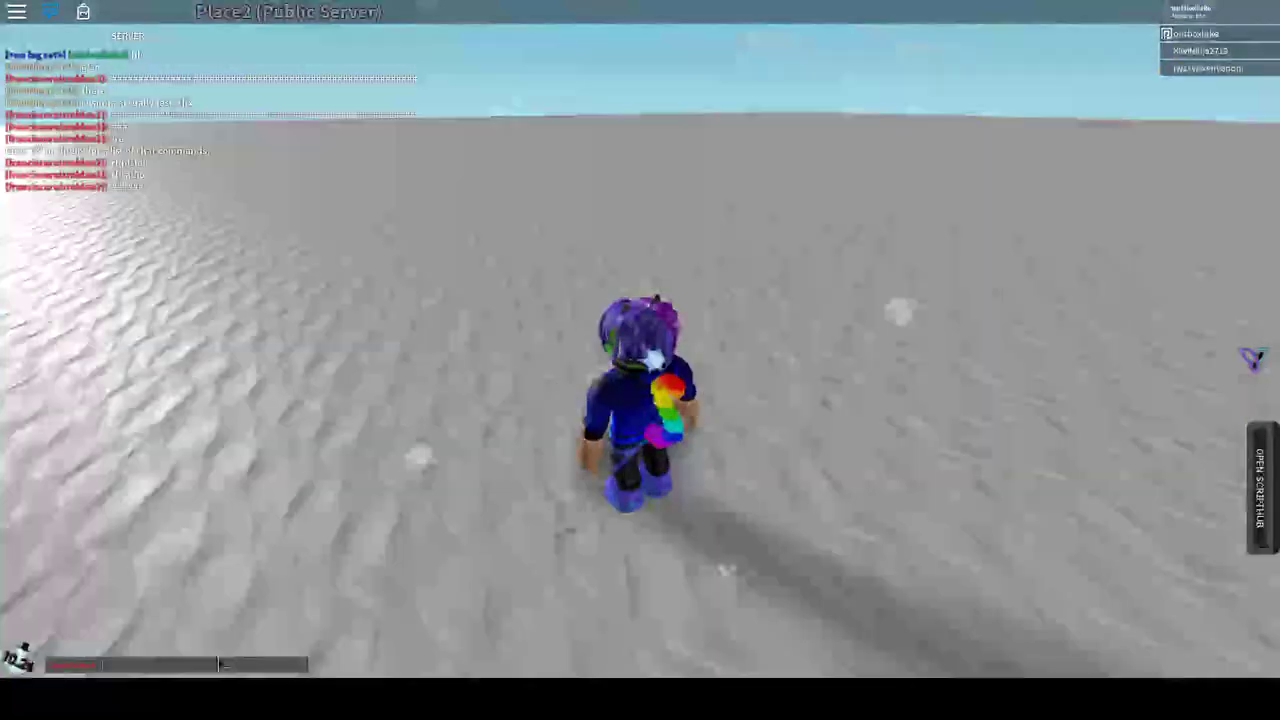
key(w)
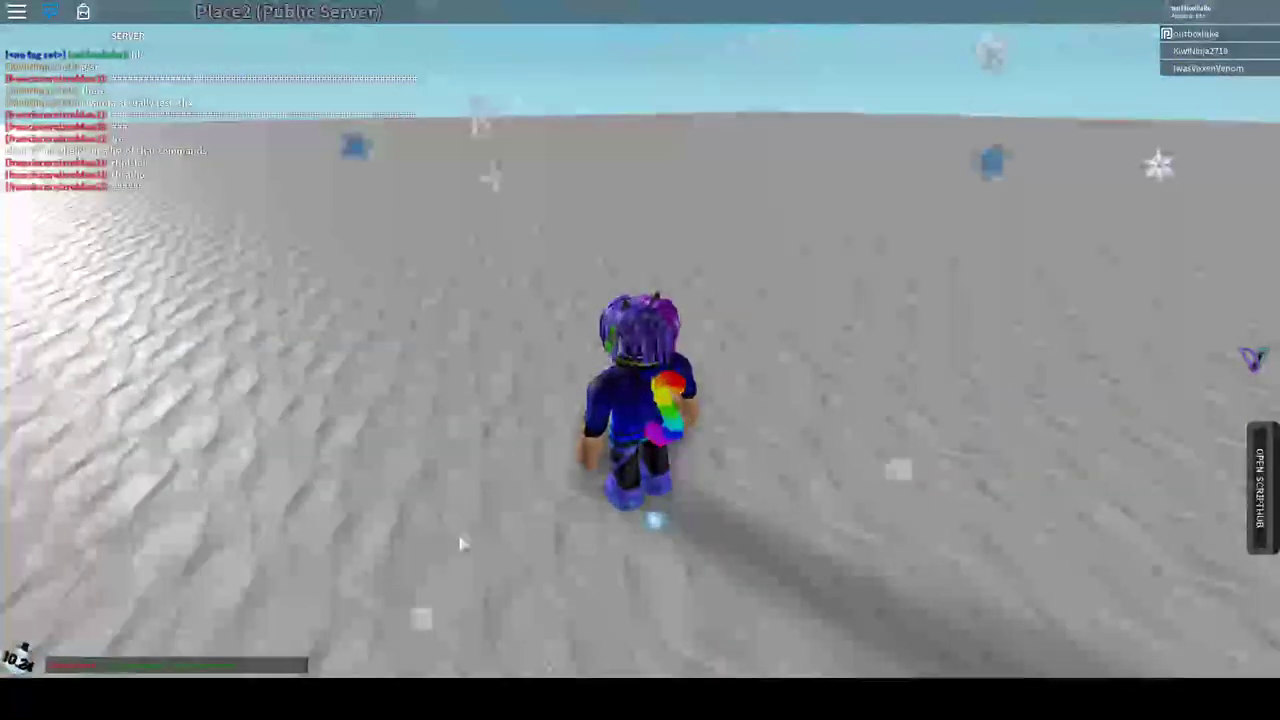
key(w)
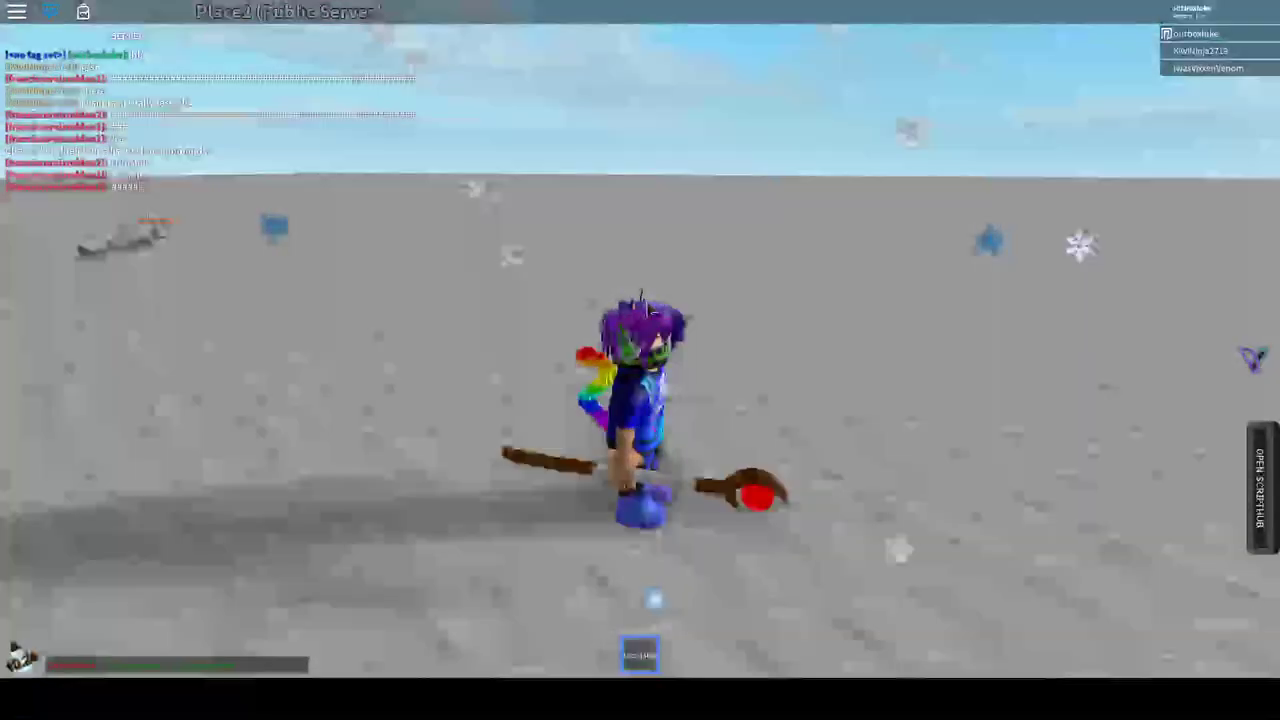
key(w)
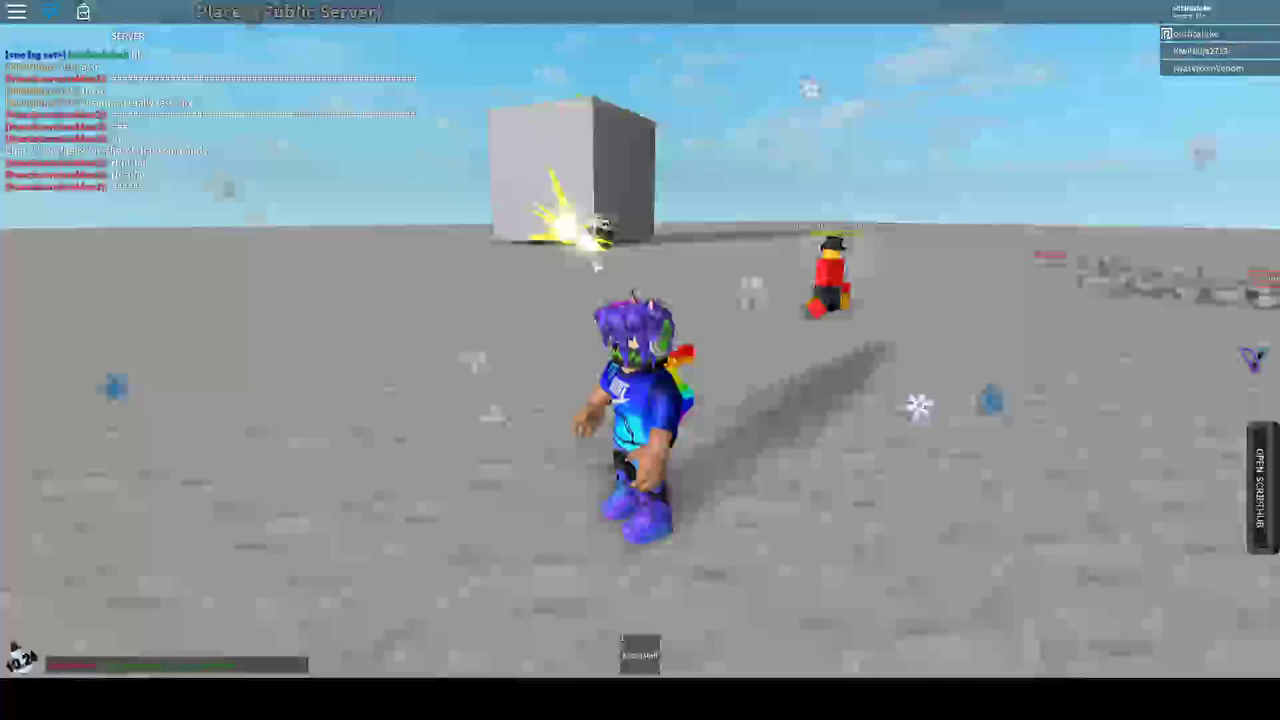
key(w)
scroll(629, 232, down, 5)
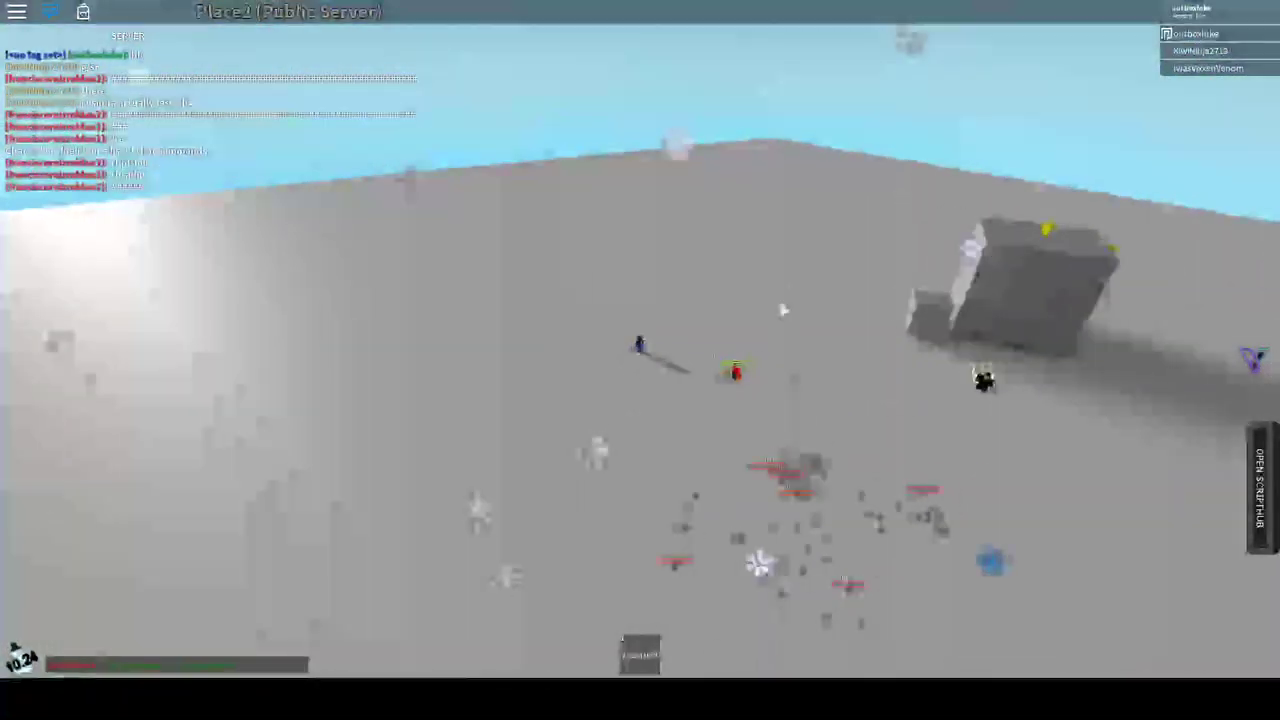
scroll(783, 309, up, 3)
scroll(783, 309, down, 3)
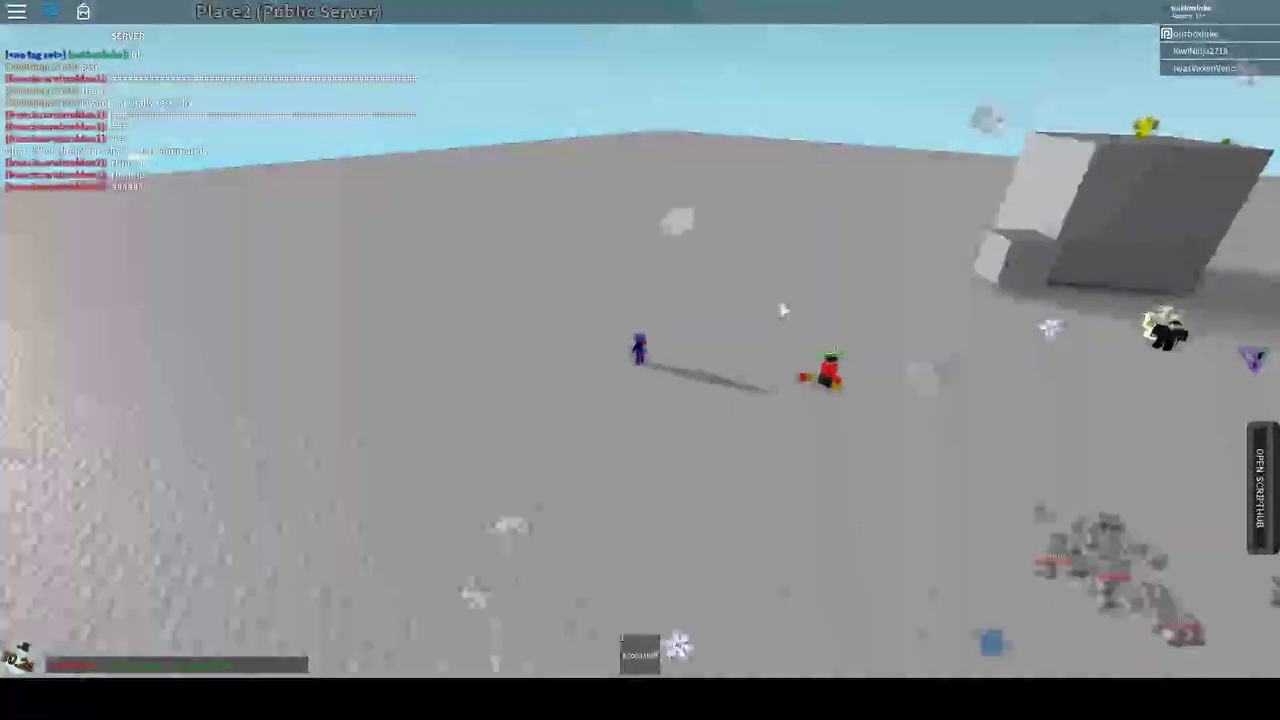
key(1)
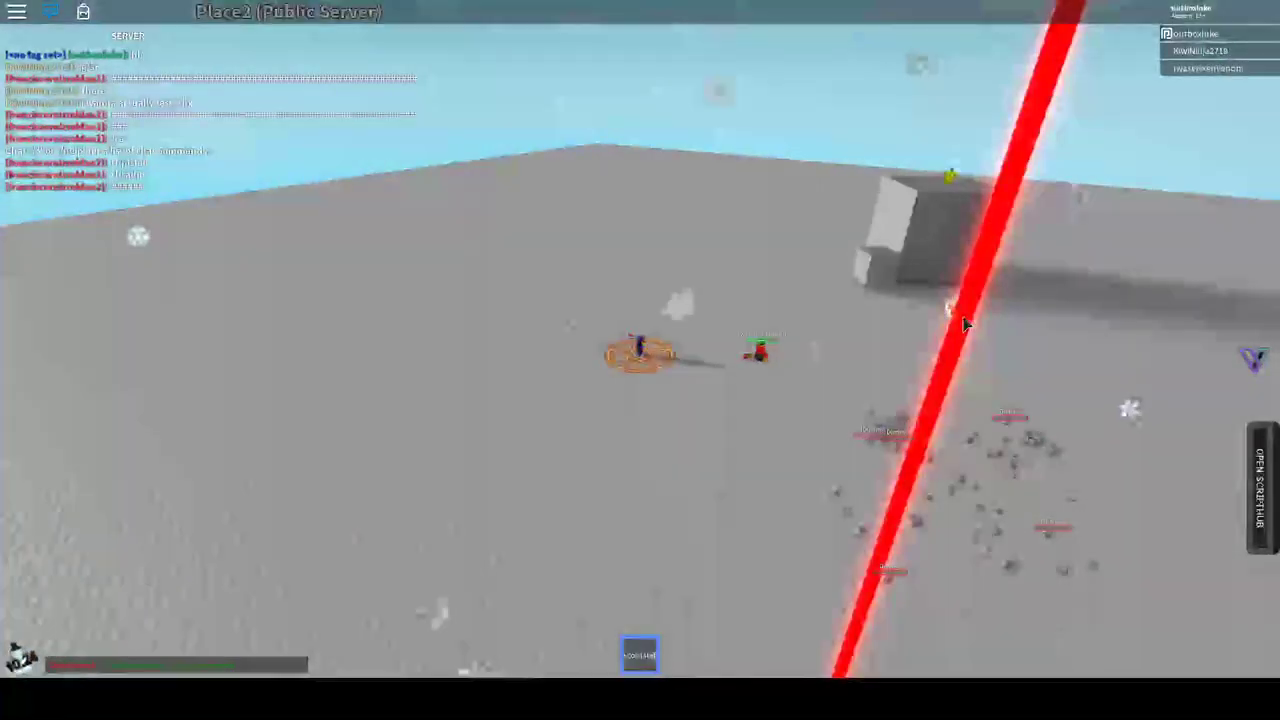
scroll(853, 339, up, 3)
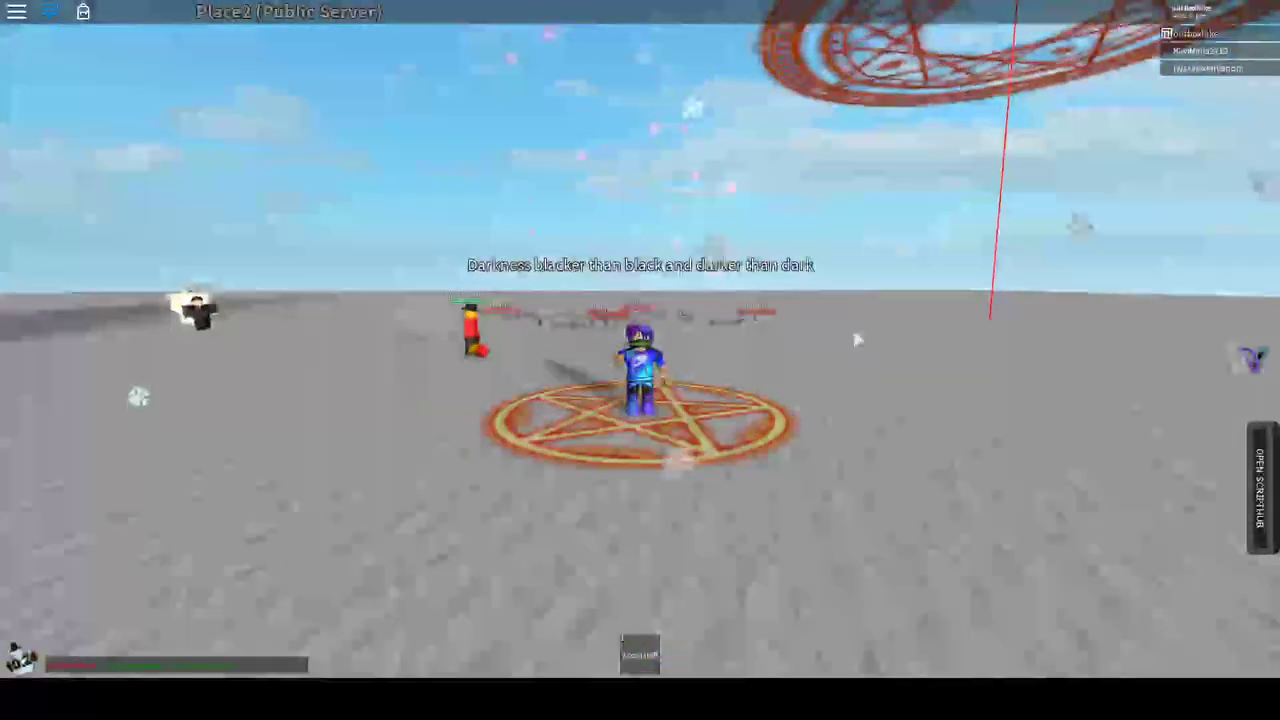
Reset the character from the game menu, then walk the respawned avatar forward.
mouse_move(853, 339)
mouse_down()
mouse_move(866, 328)
mouse_move(838, 308)
mouse_up()
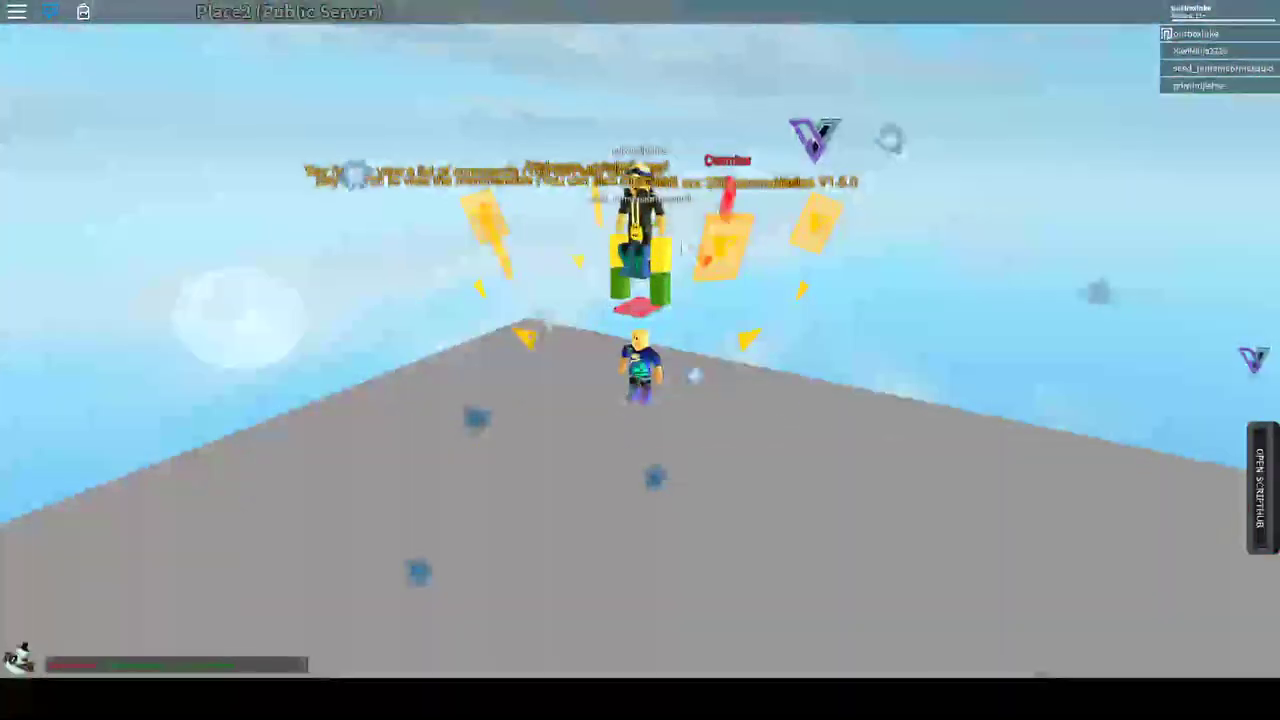
key(Escape)
key(r)
key(Return)
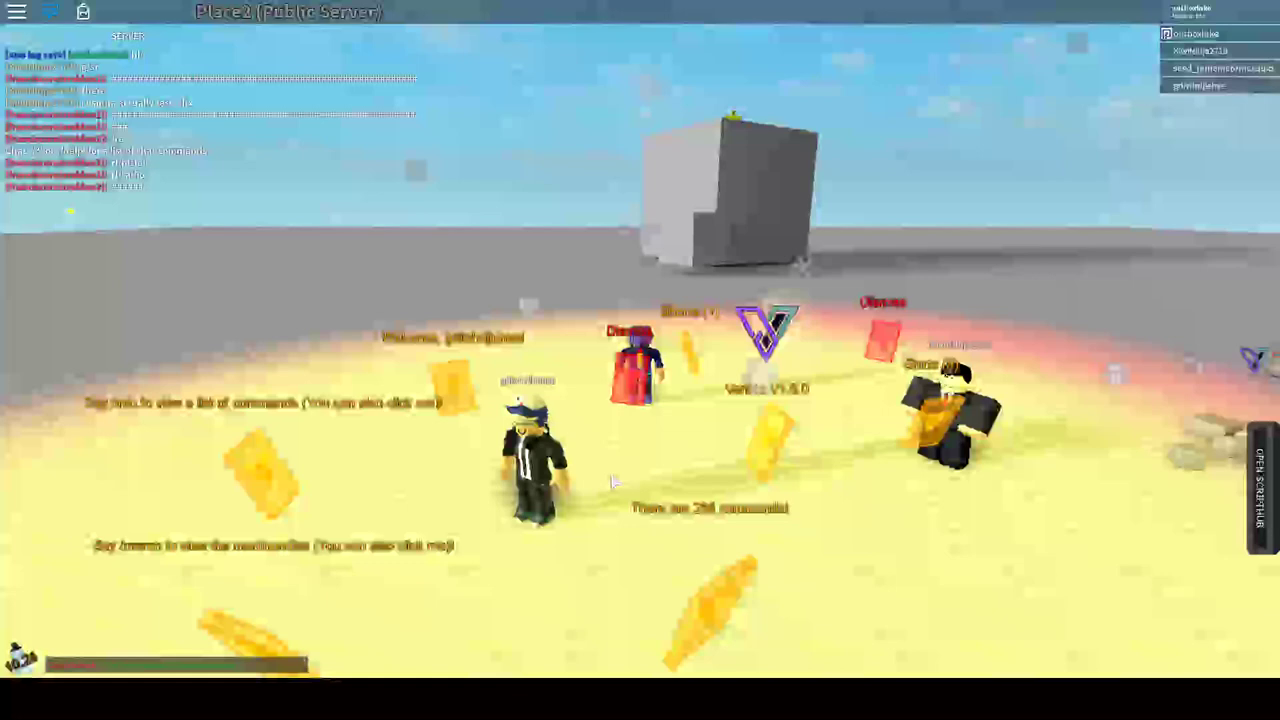
key(w)
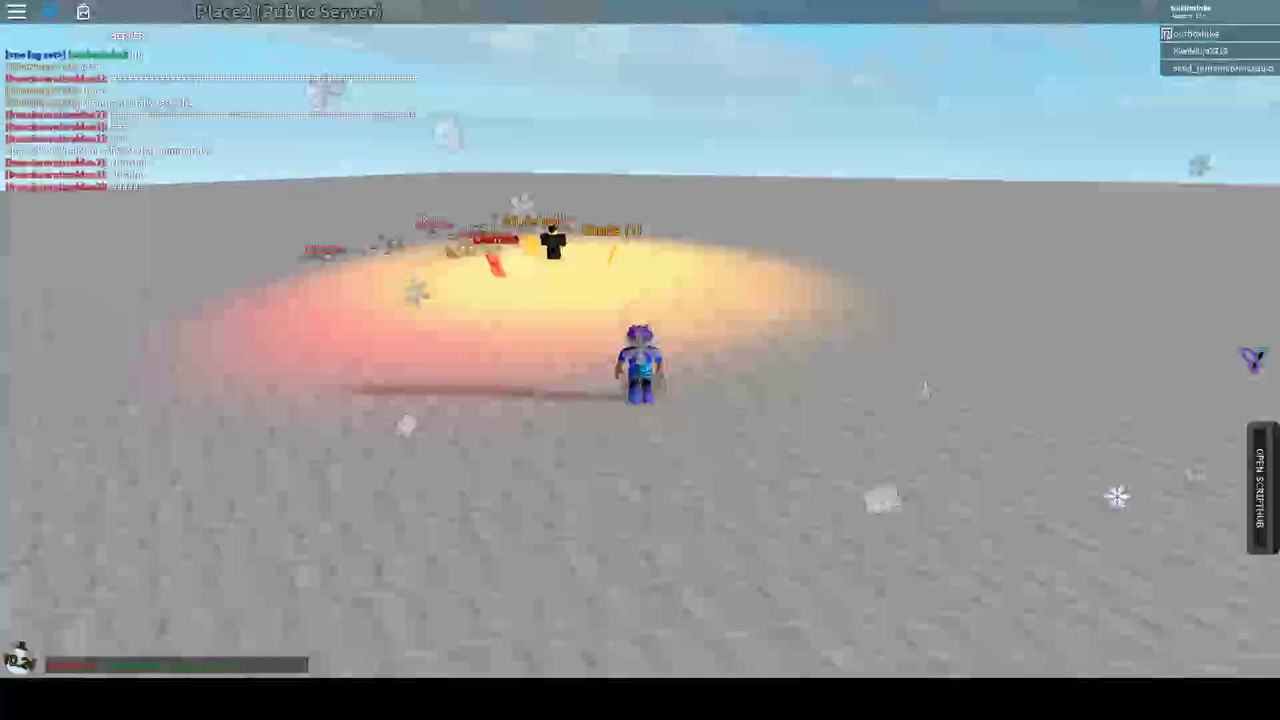
Turn toward the cube and run in close to fight the glowing player through their attacks.
drag(925, 390, 690, 380)
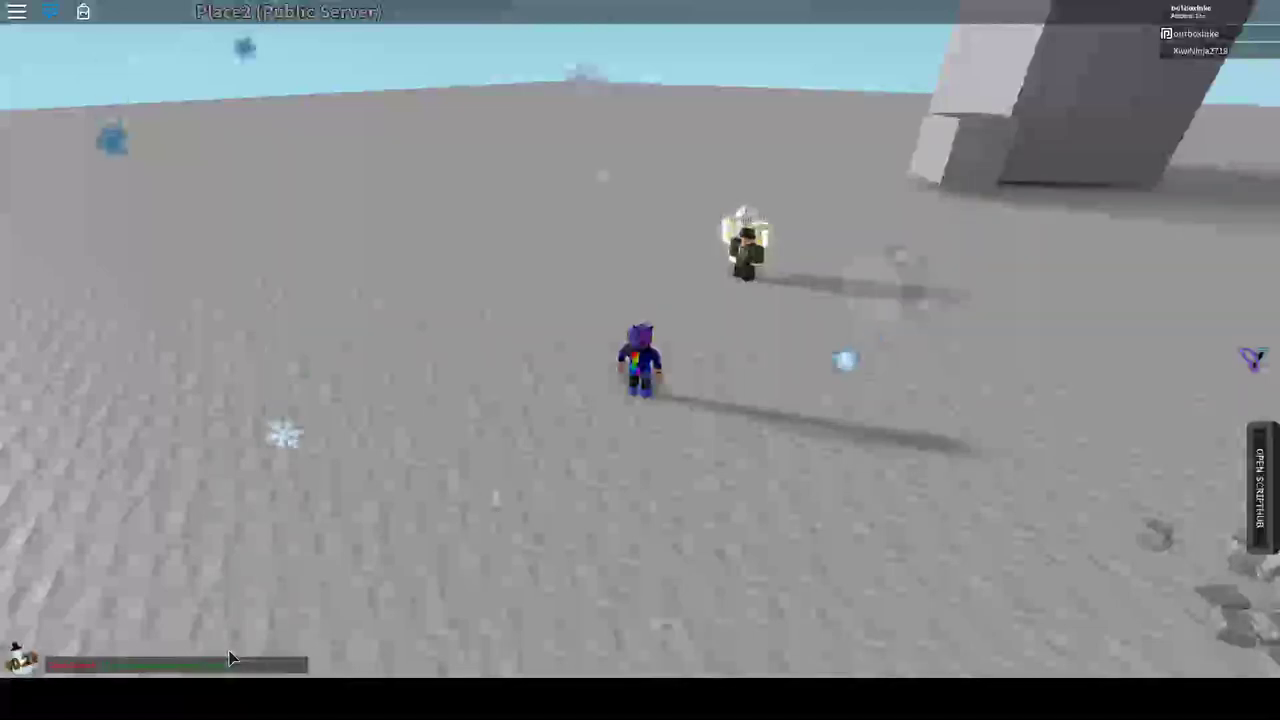
drag(640, 400, 500, 400)
scroll(604, 364, up, 3)
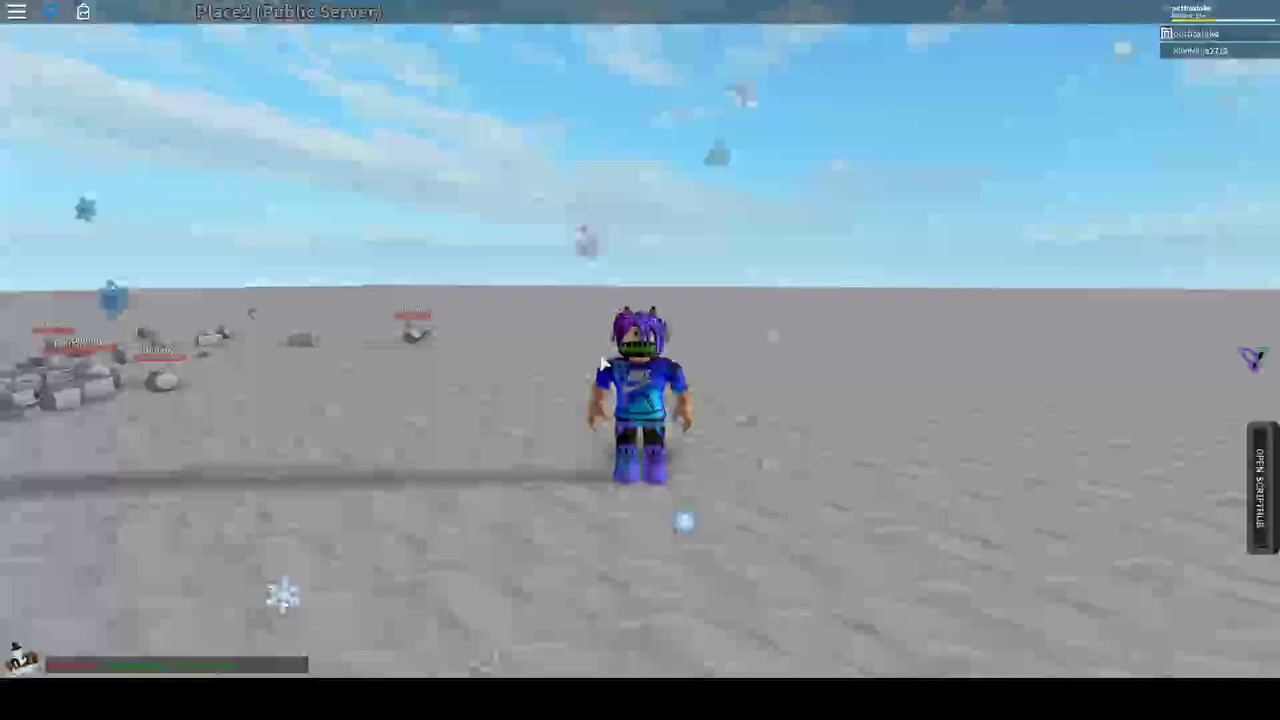
drag(700, 400, 500, 400)
key(w)
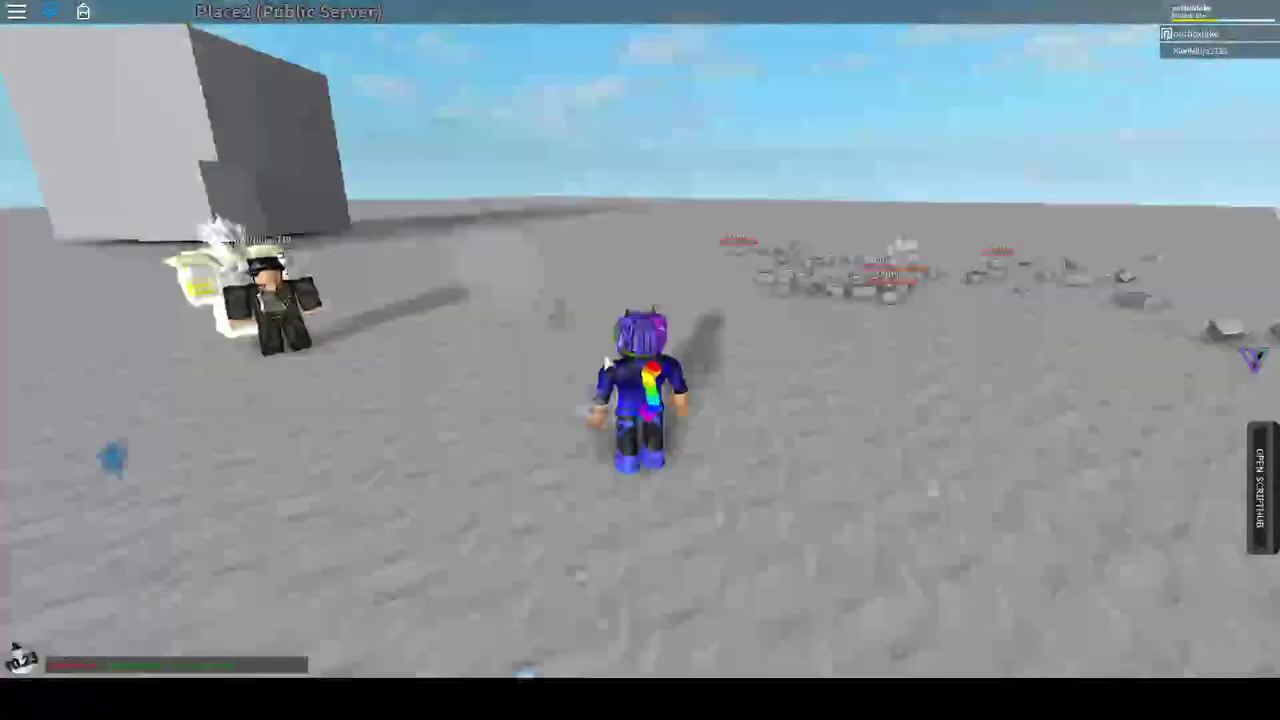
scroll(604, 364, up, 5)
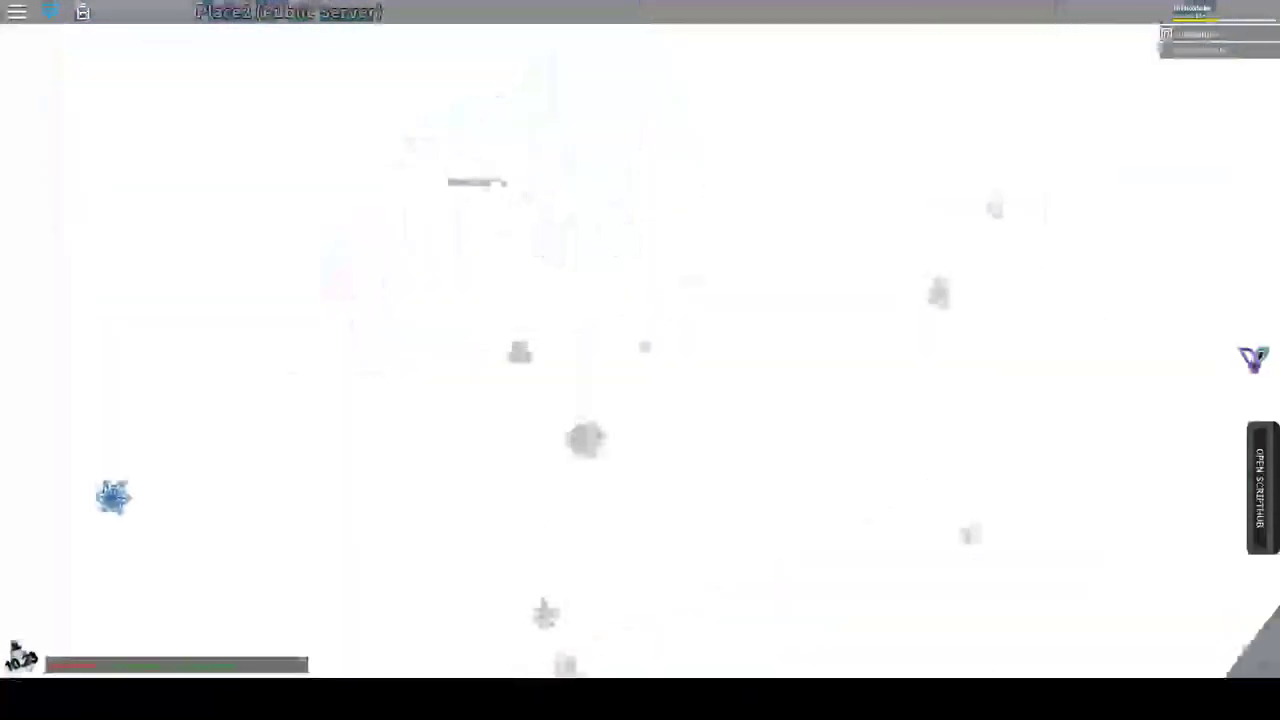
scroll(640, 348, down, 5)
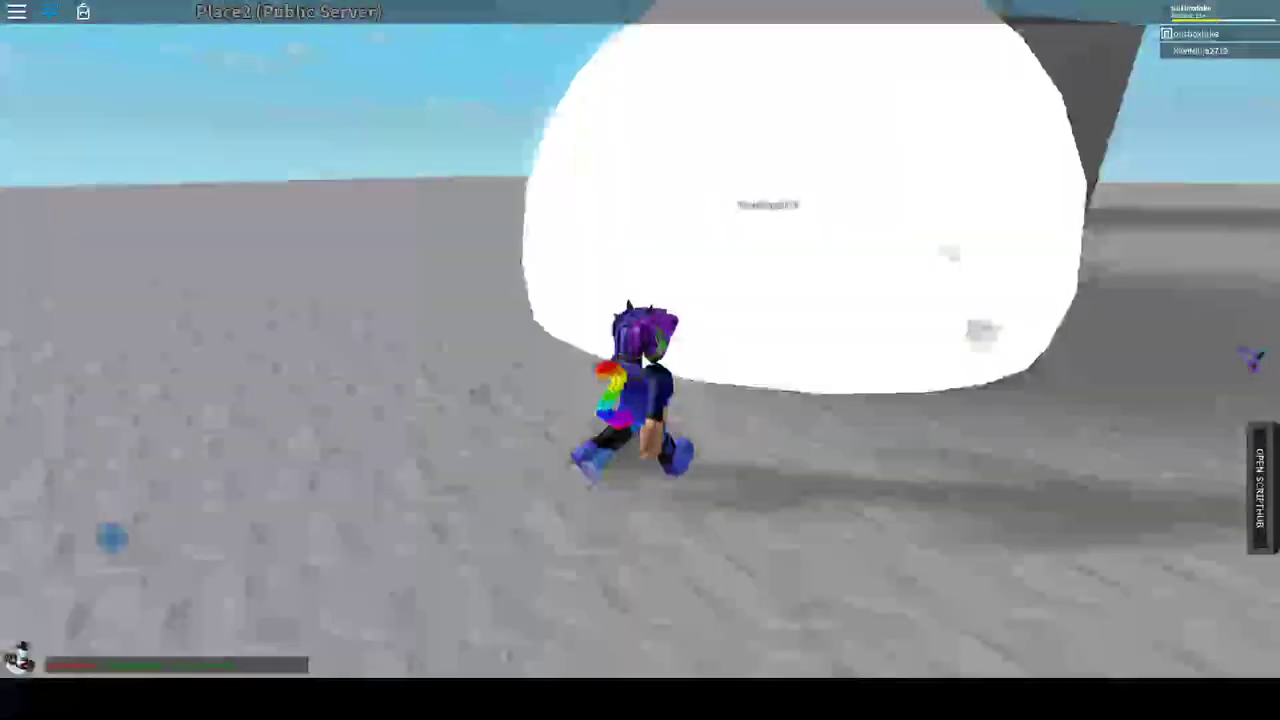
key(w)
key(w)
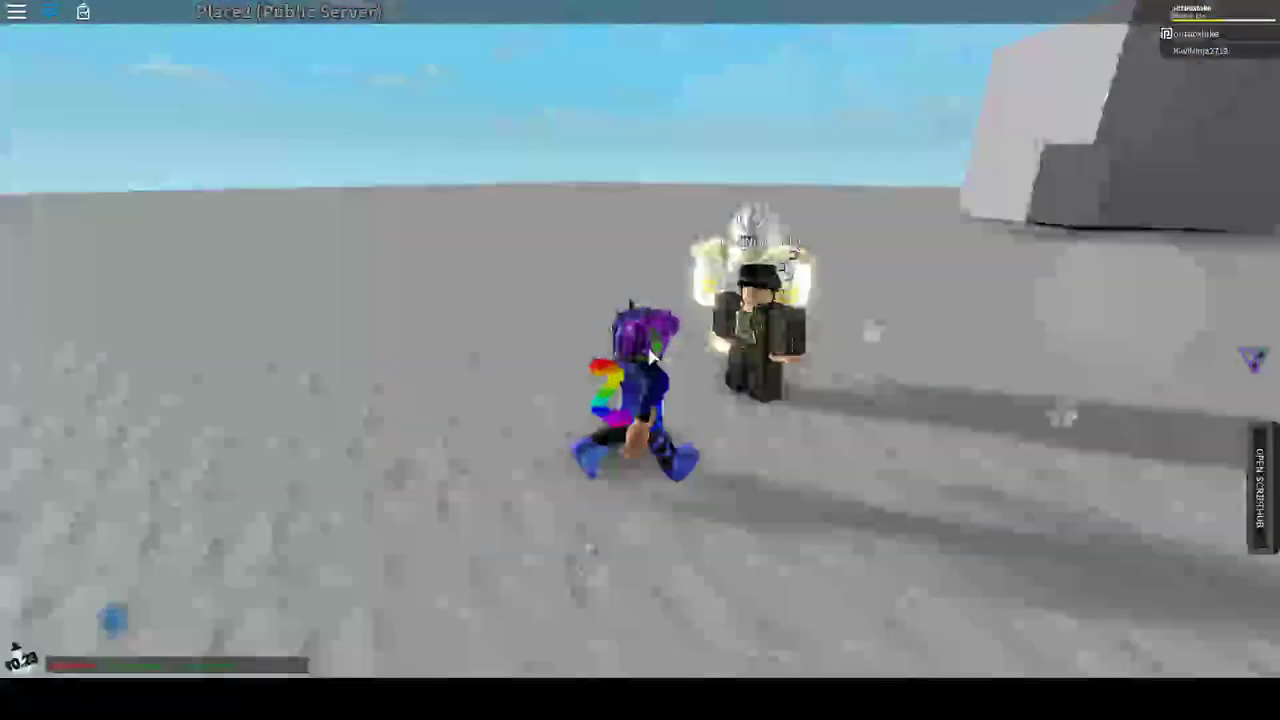
key(w)
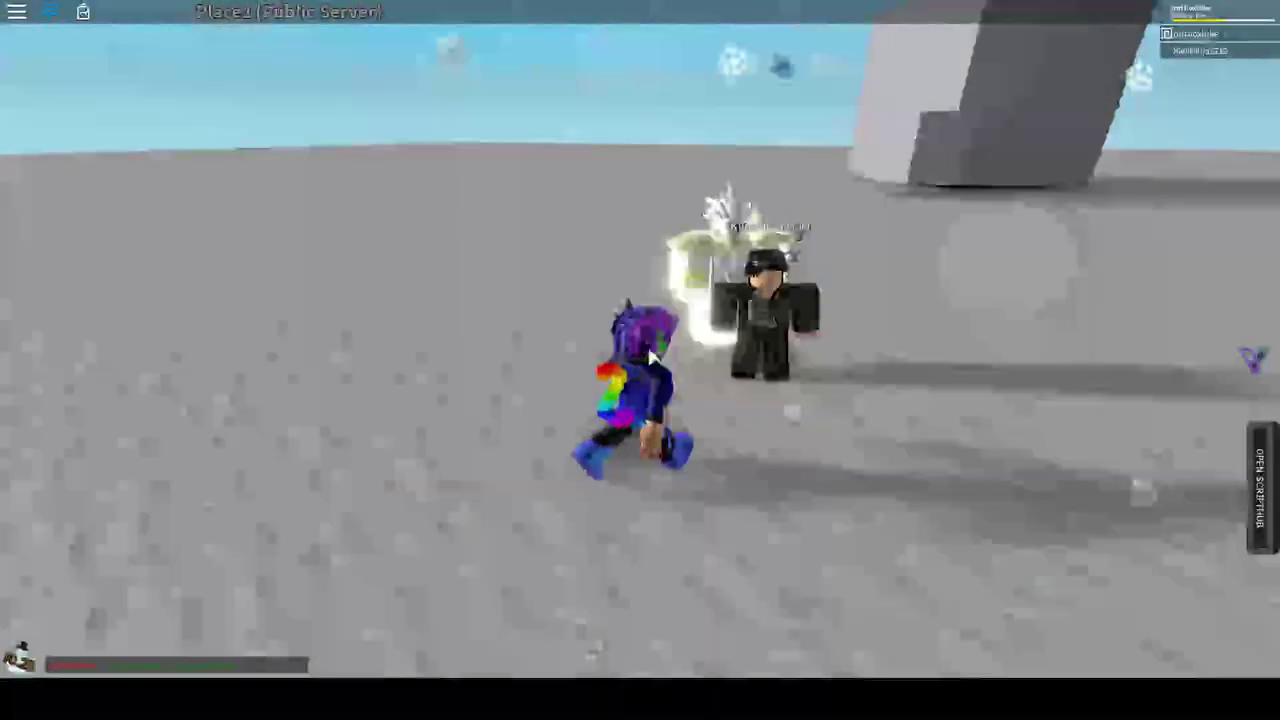
key(w)
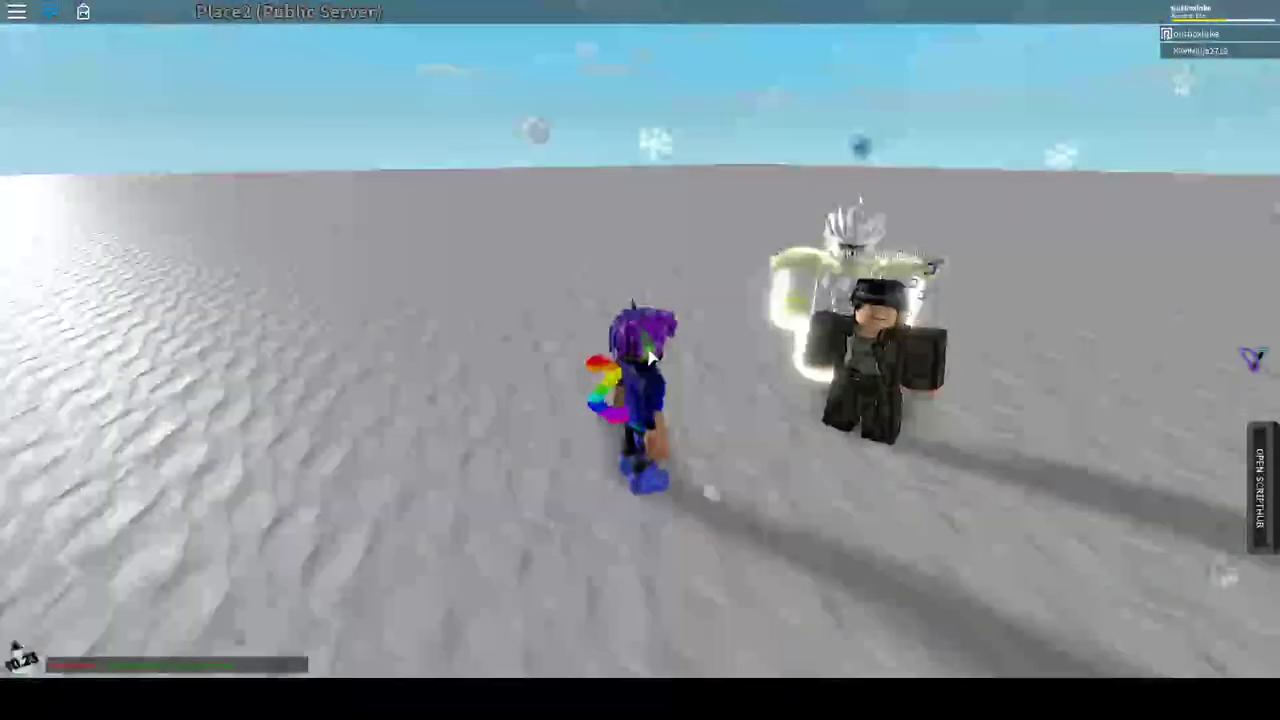
key(w)
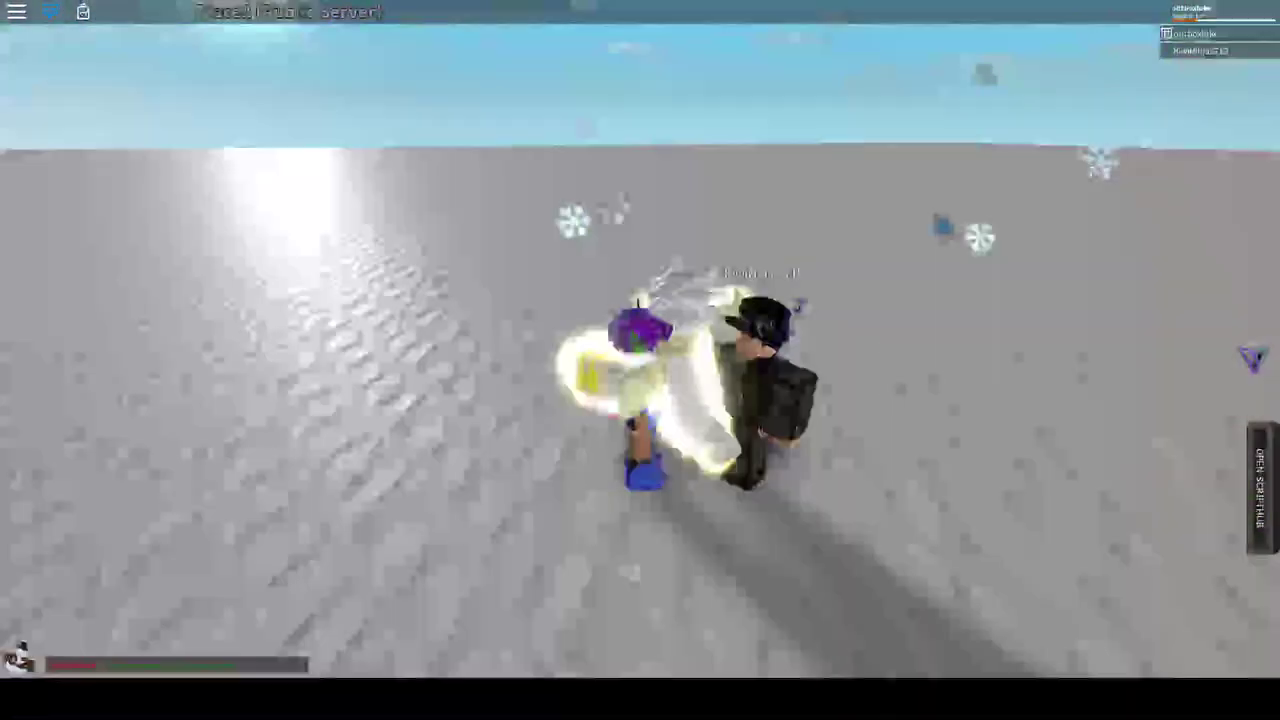
key(w)
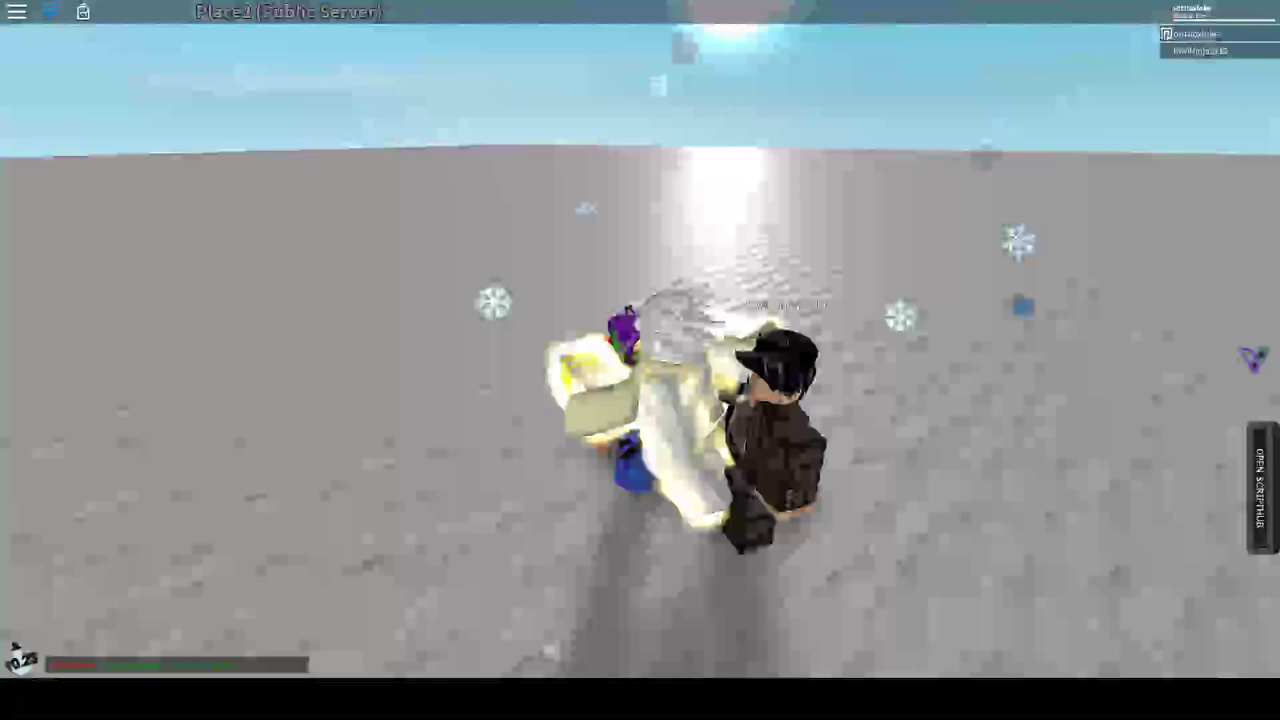
key(w)
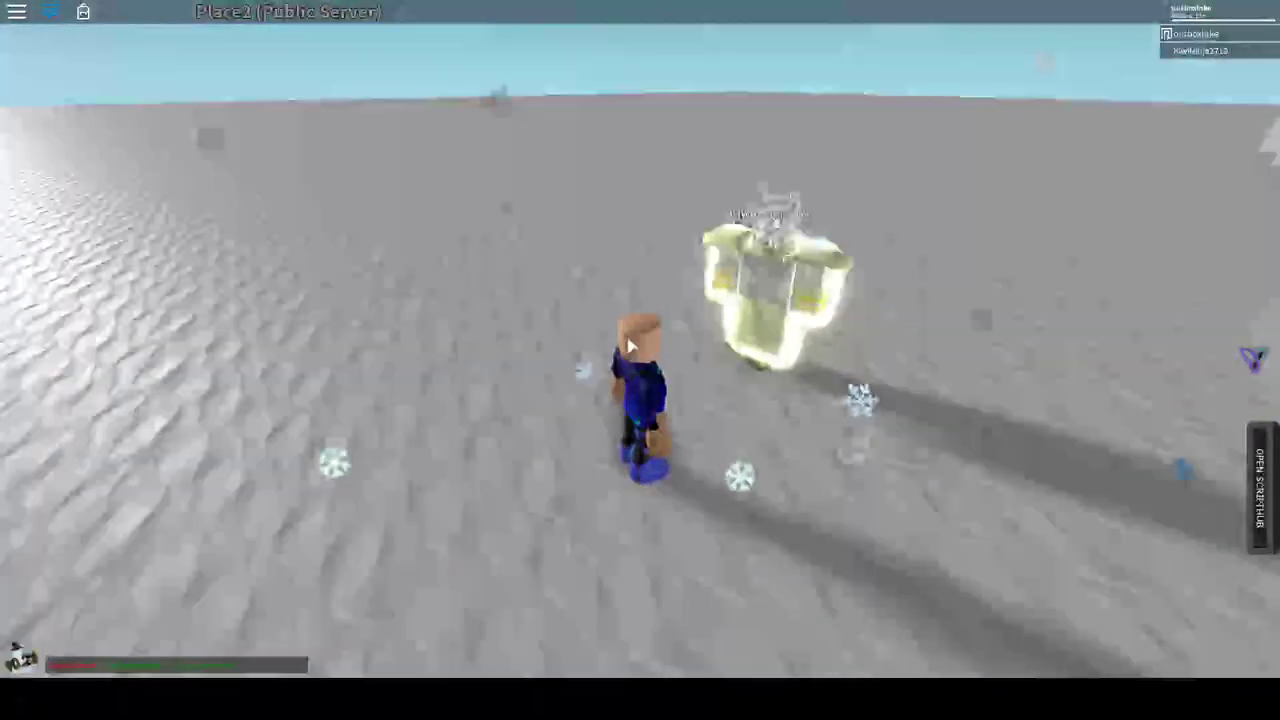
Move the avatar beside the small grey block while orbiting the camera around it.
right_click(630, 345)
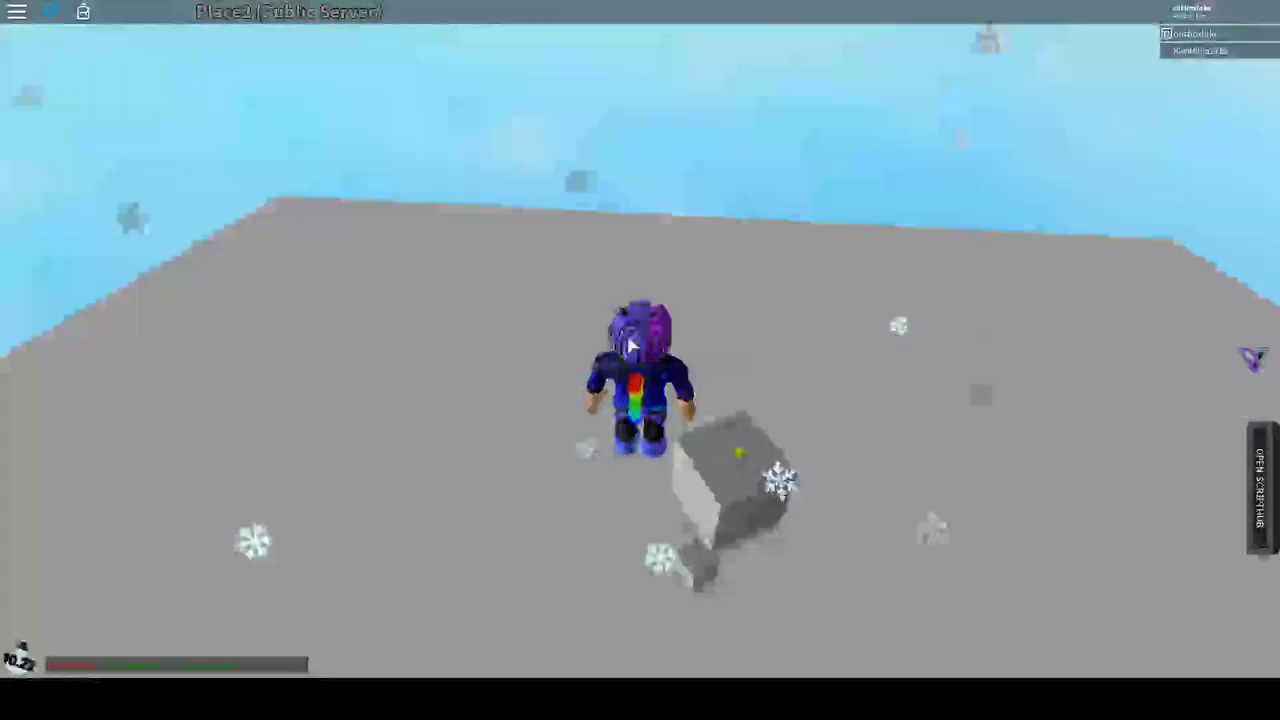
key(w)
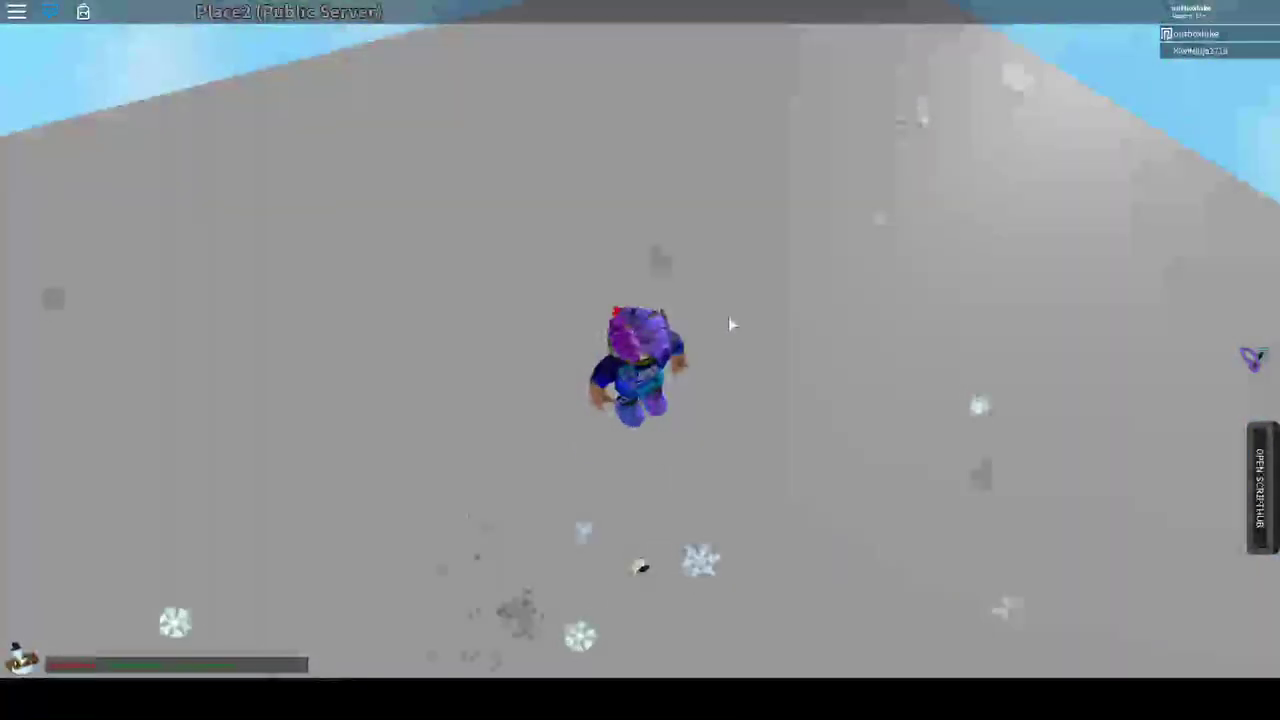
drag(731, 322, 728, 320)
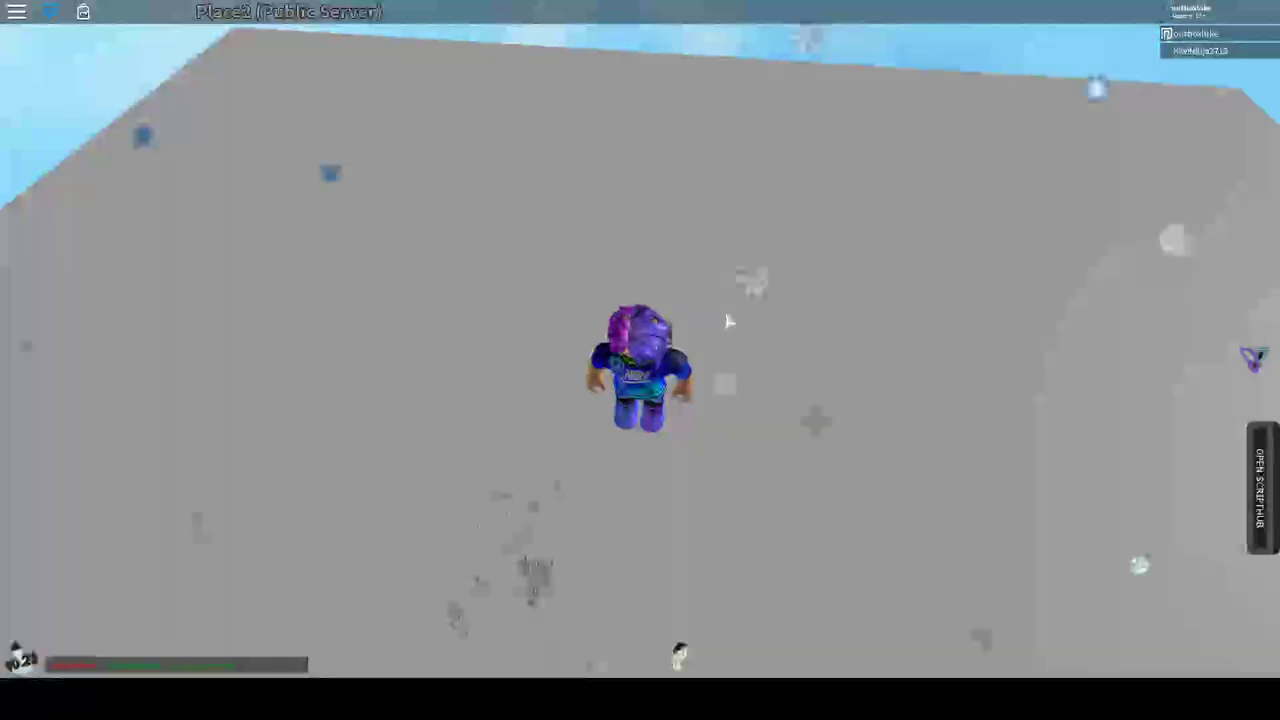
key(a)
key(w)
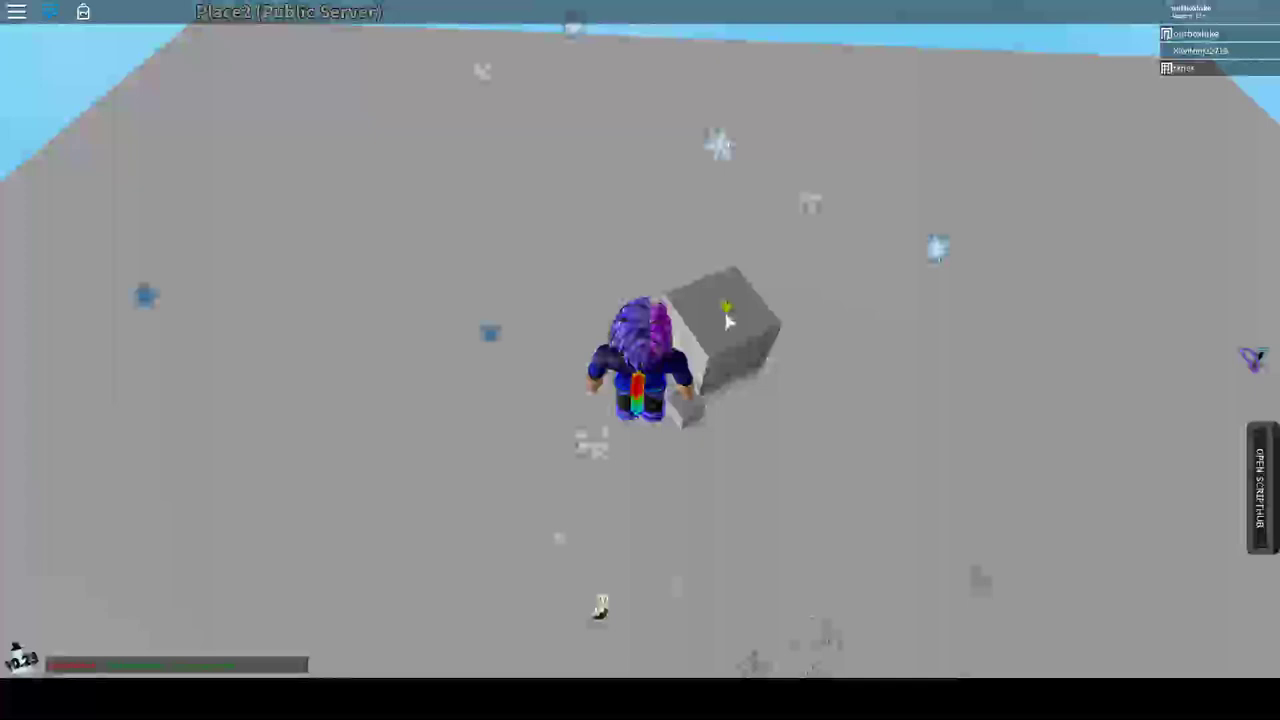
right_click(728, 320)
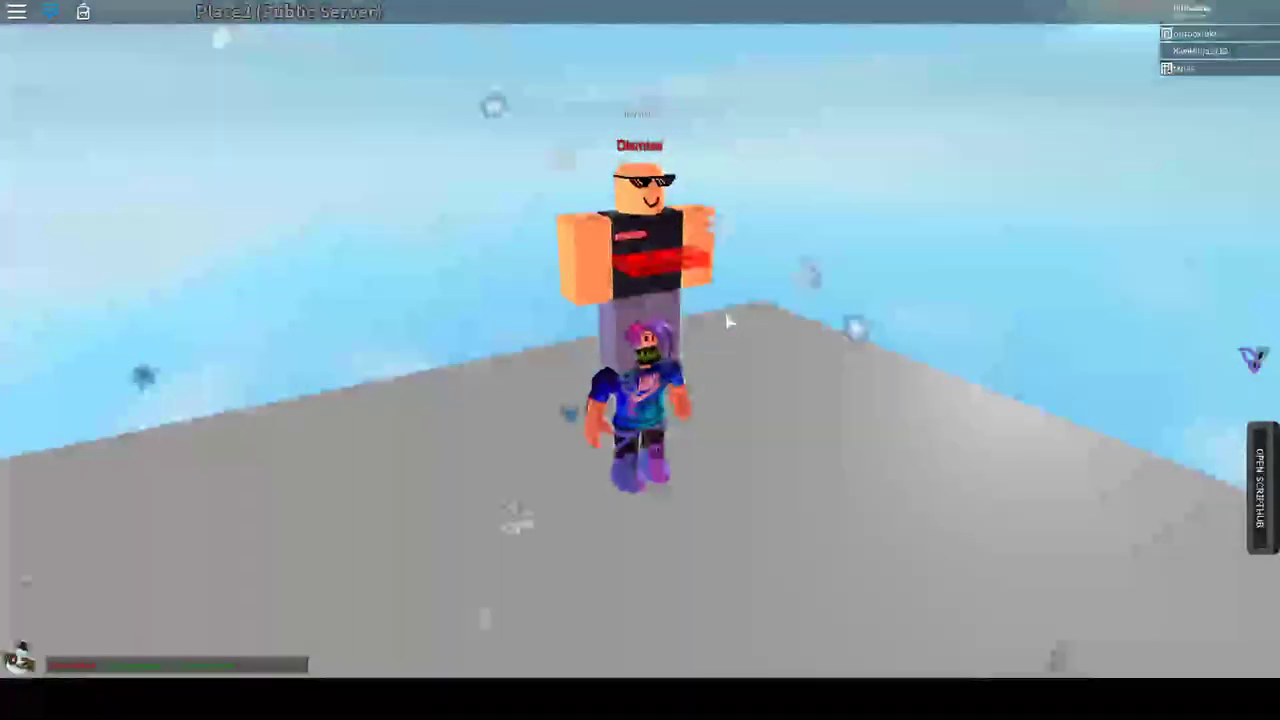
drag(728, 320, 738, 450)
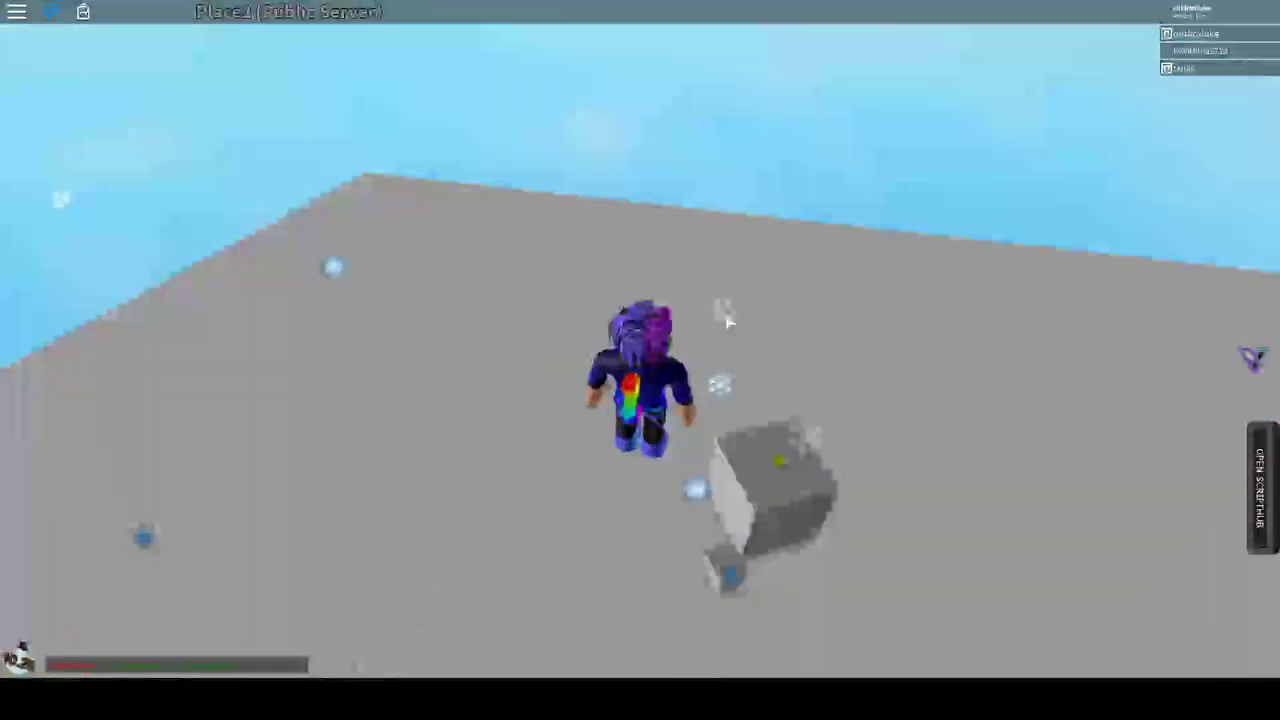
key(Escape)
key(Escape)
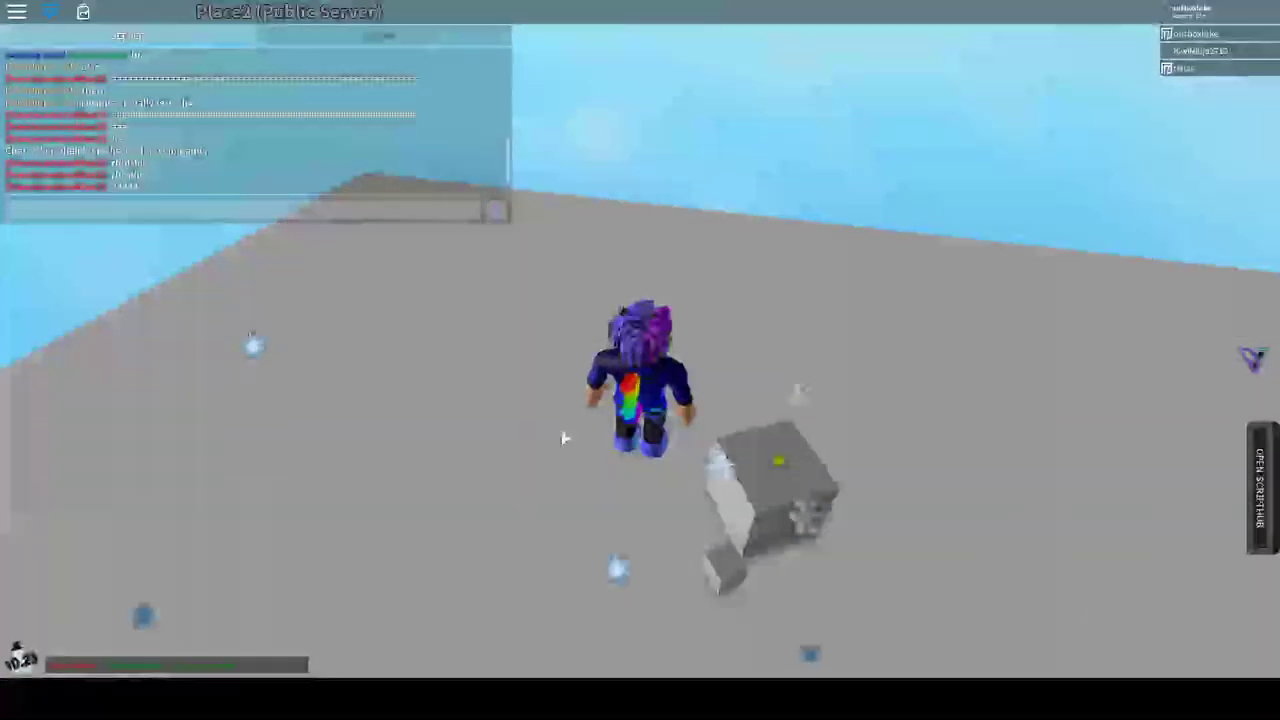
text(e/e dan)
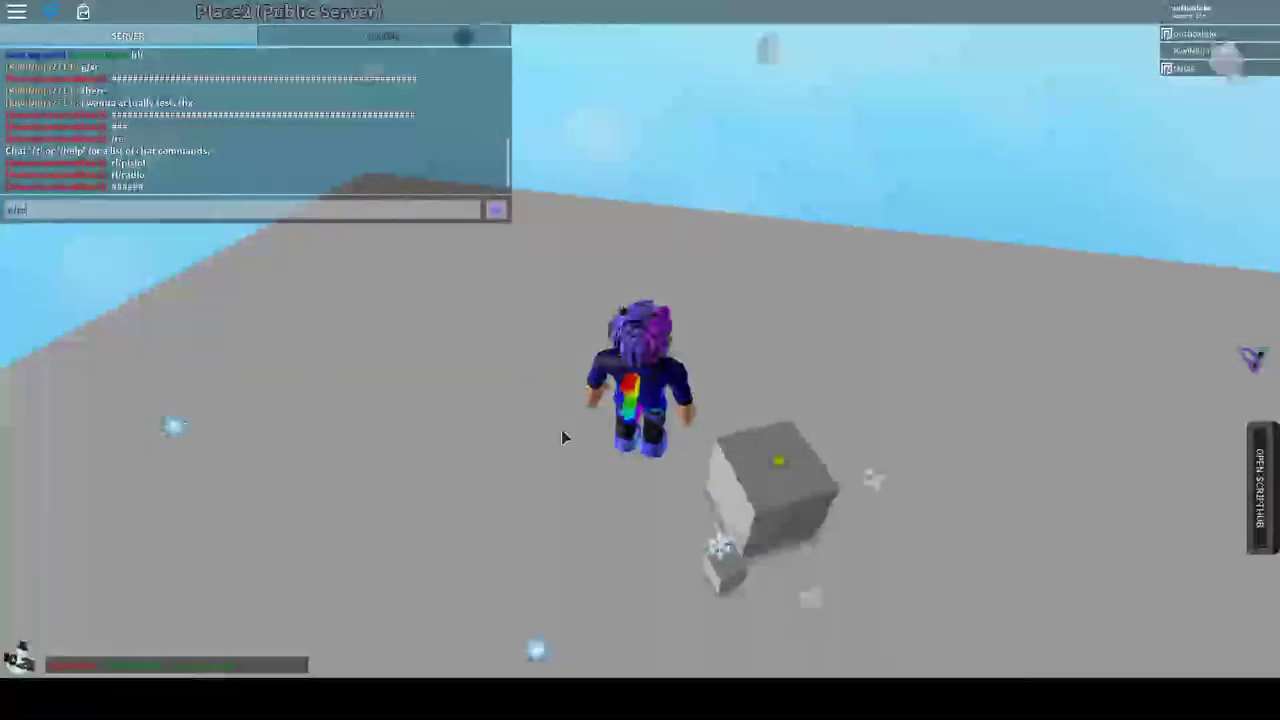
Send an emote command in chat, then reopen chat and enter the admin logs command.
key(Return)
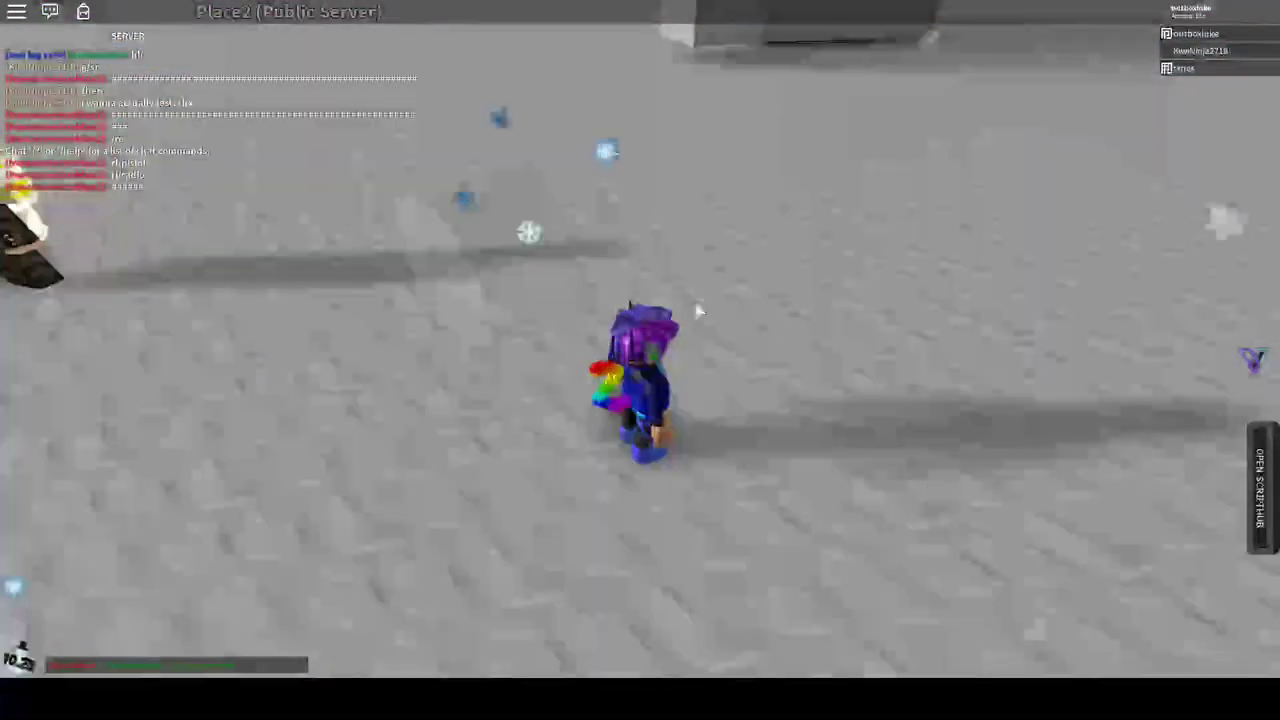
key(slash)
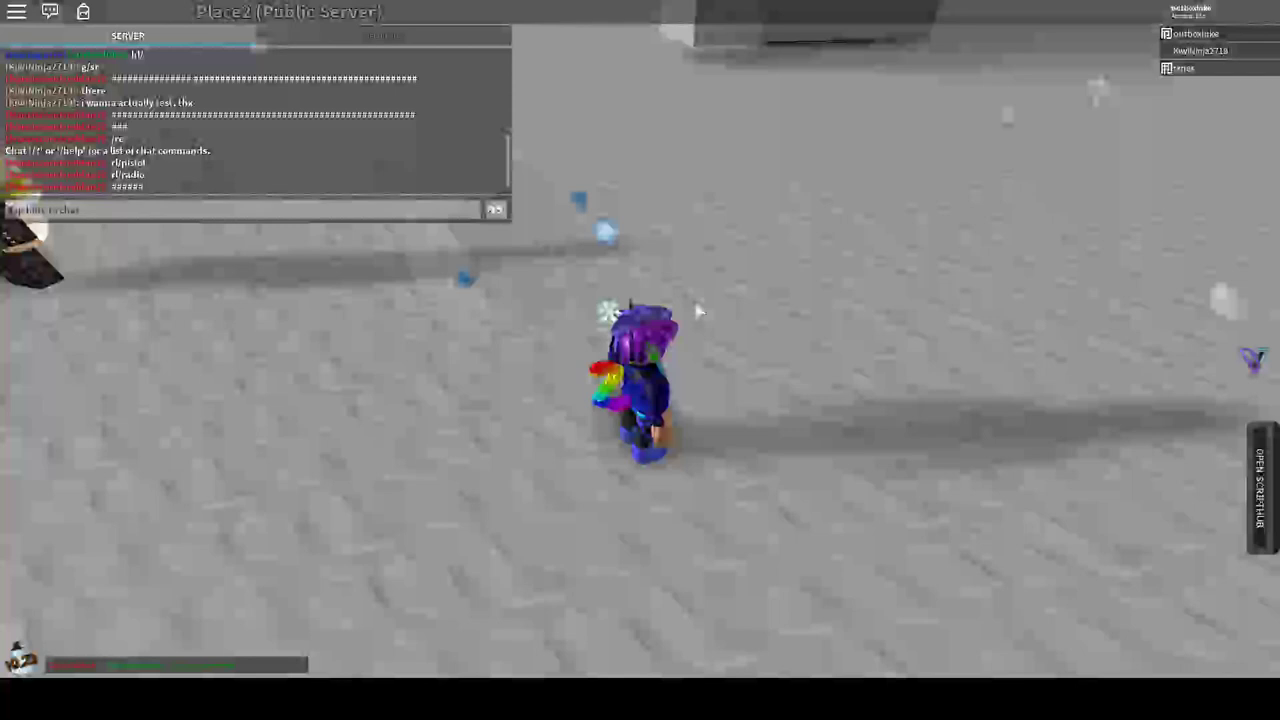
key(Return)
drag(698, 311, 728, 430)
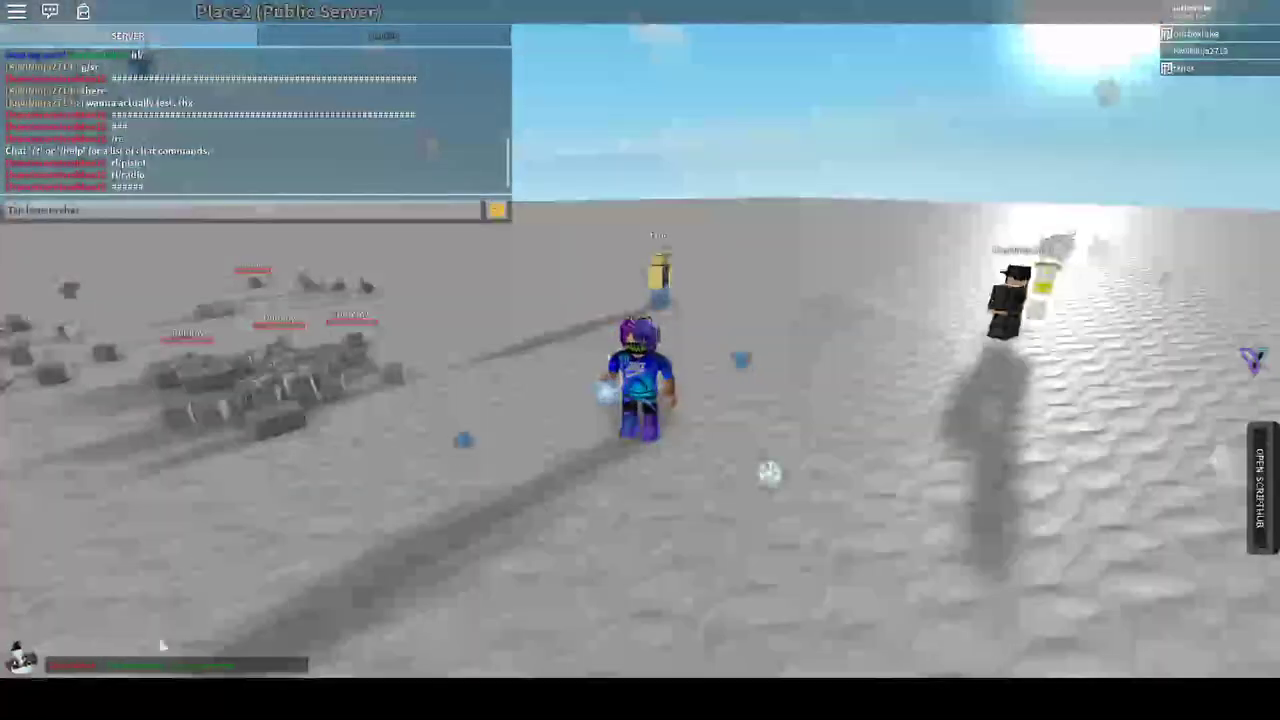
Open chat for another command, then walk the avatar toward the other players.
key(slash)
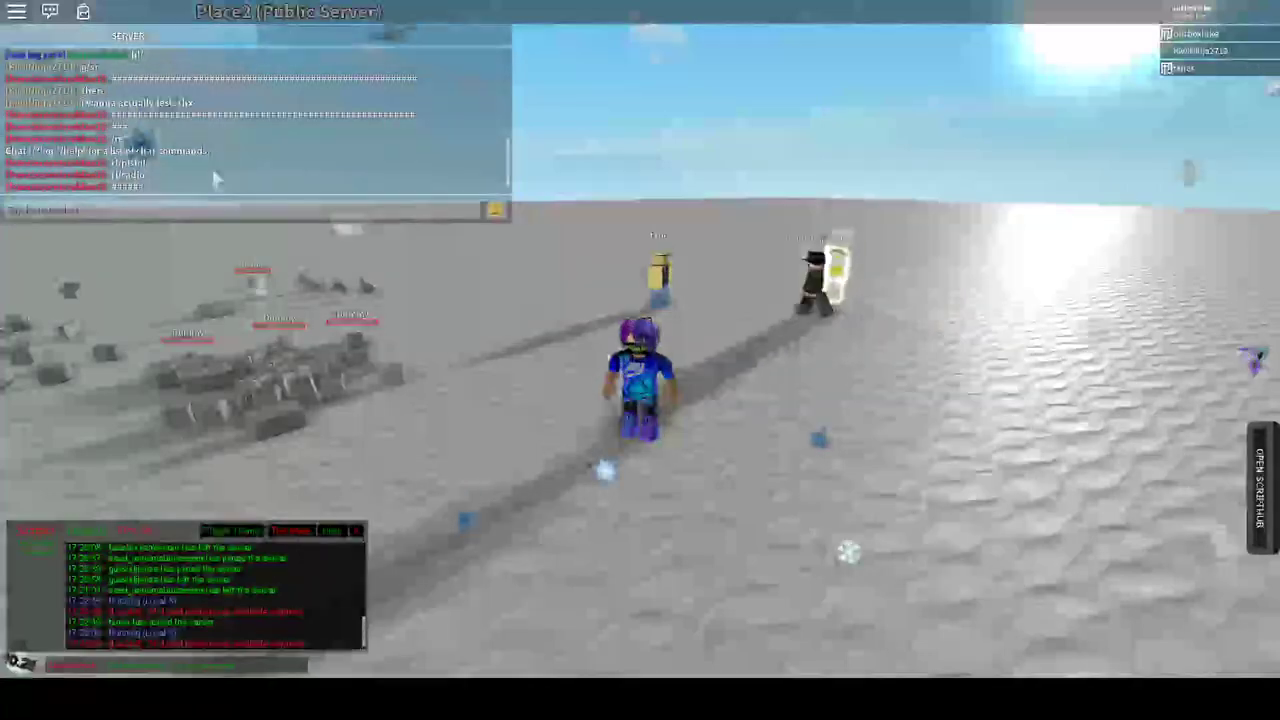
scroll(640, 360, up, 5)
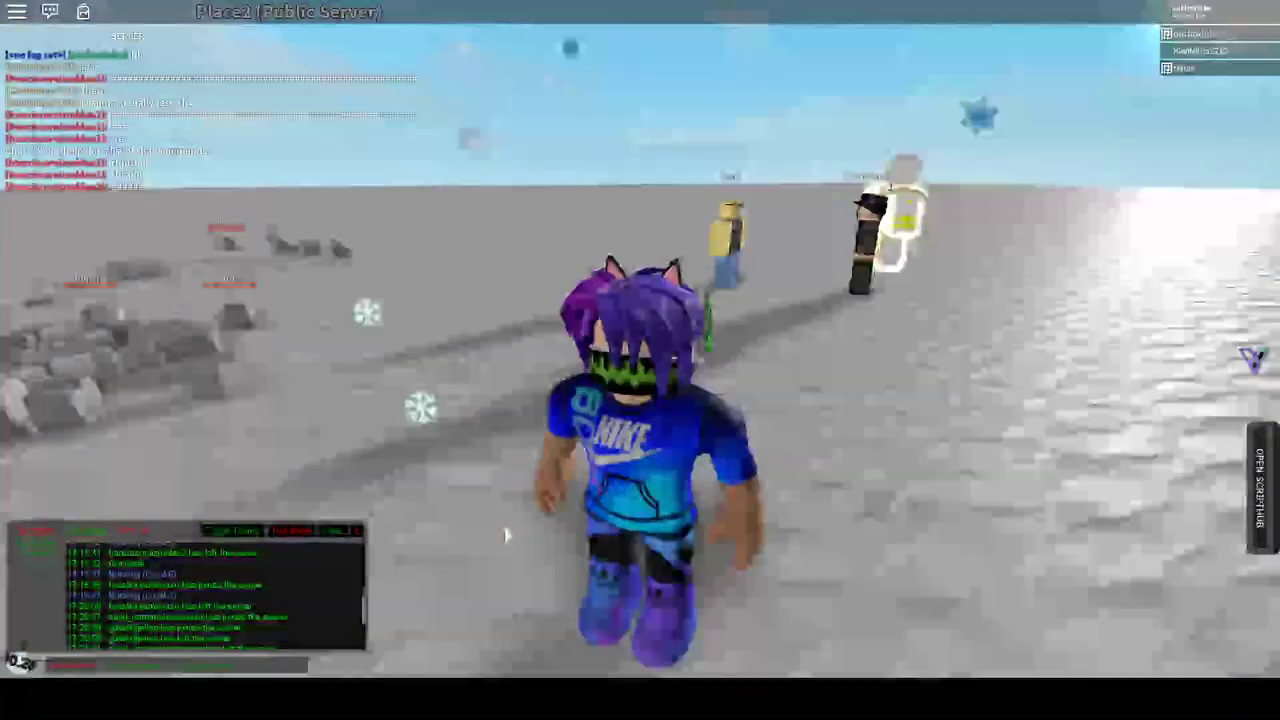
scroll(400, 560, down, 3)
key(w)
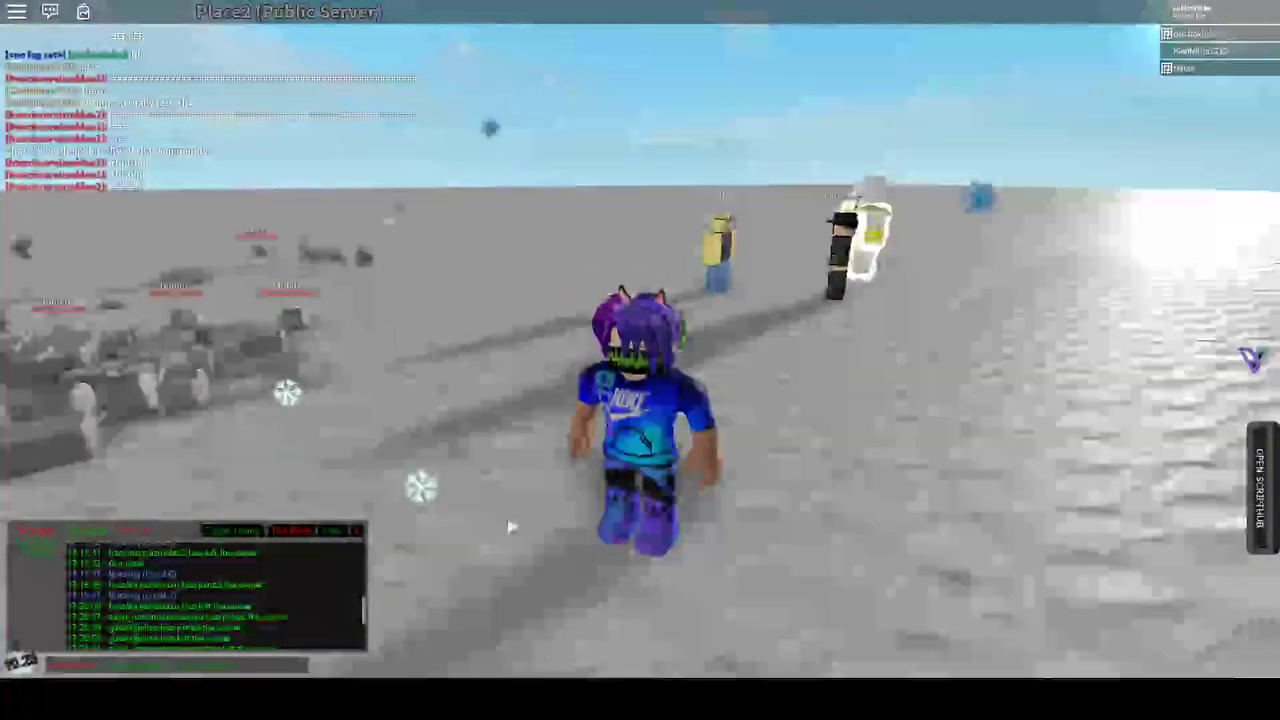